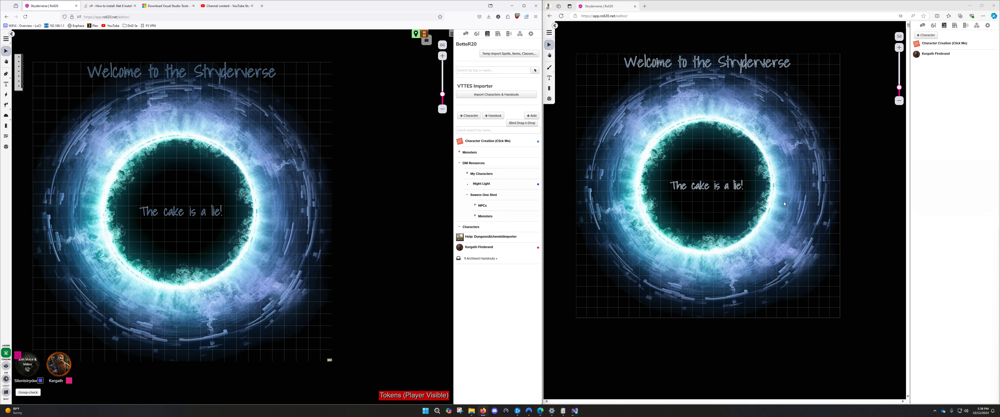
# Step: Move the players' bookmark from the Home Page to the Vision Test page and close the page list
pyautogui.click(426, 40)
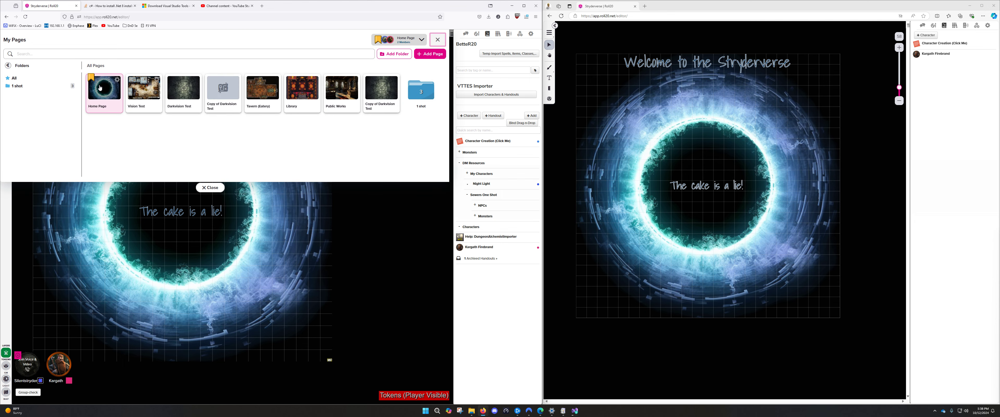
pyautogui.moveTo(92, 77); pyautogui.dragTo(140, 87)
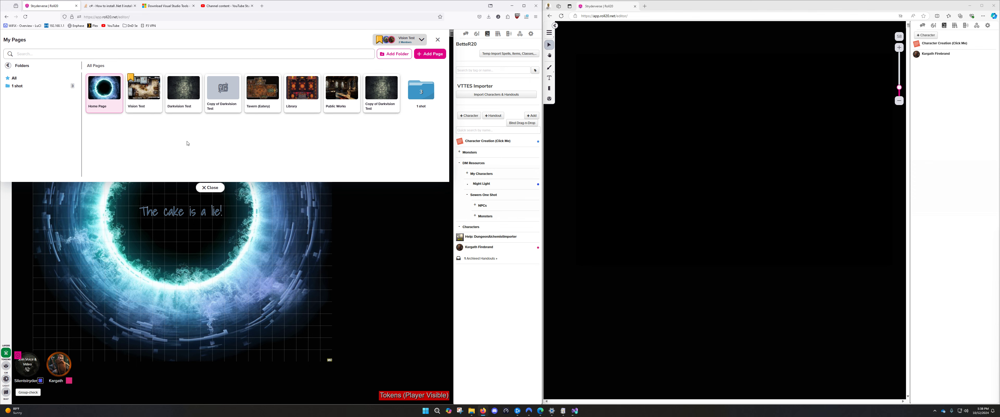
pyautogui.click(203, 186)
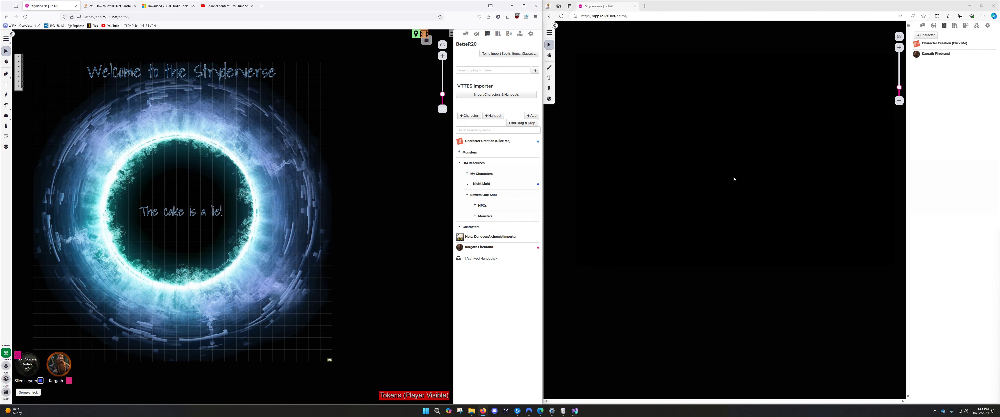
# Step: Place the Kargath Firebrand token on the map in the player window, examine its vision area, and remove the token
pyautogui.scroll(-5, 723, 177)
pyautogui.scroll(2, 796, 112)
pyautogui.moveTo(944, 59); pyautogui.dragTo(692, 134)
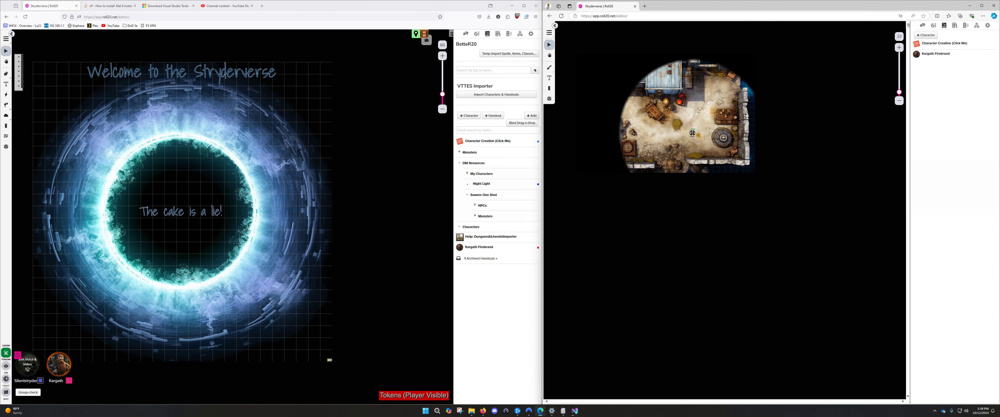
pyautogui.scroll(5, 680, 124)
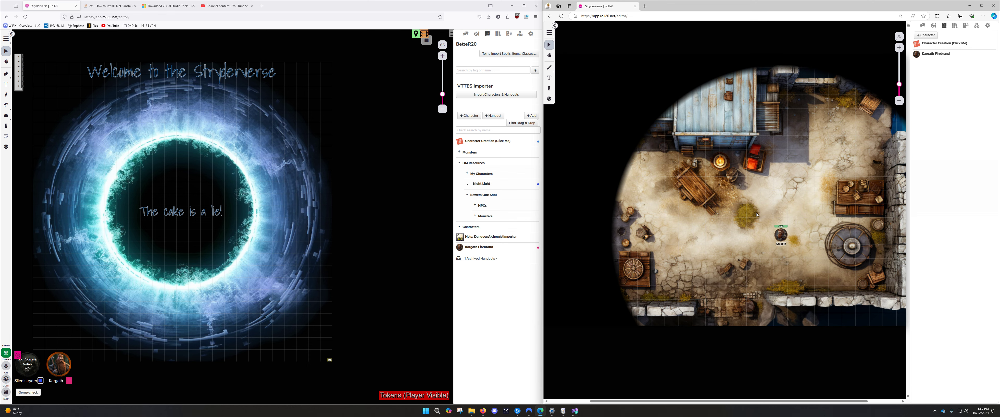
pyautogui.moveTo(756, 213); pyautogui.dragTo(687, 192)
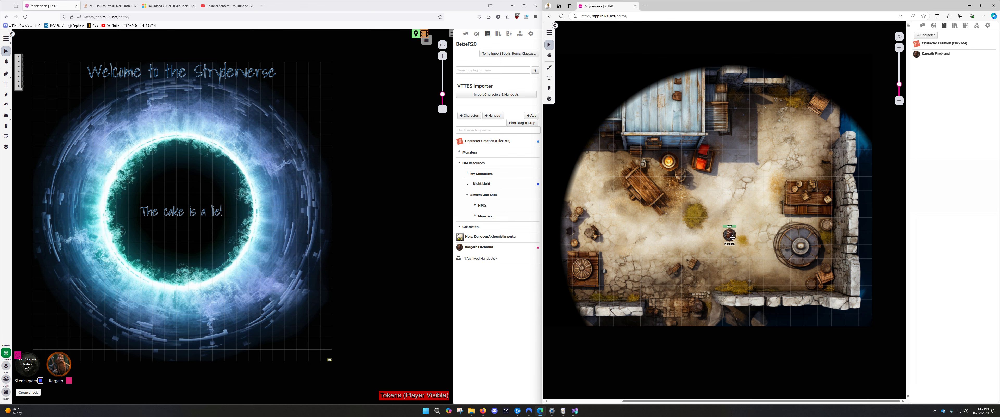
pyautogui.moveTo(733, 237)
pyautogui.mouseDown()
pyautogui.moveTo(731, 182)
pyautogui.moveTo(753, 156)
pyautogui.moveTo(734, 238)
pyautogui.mouseUp()
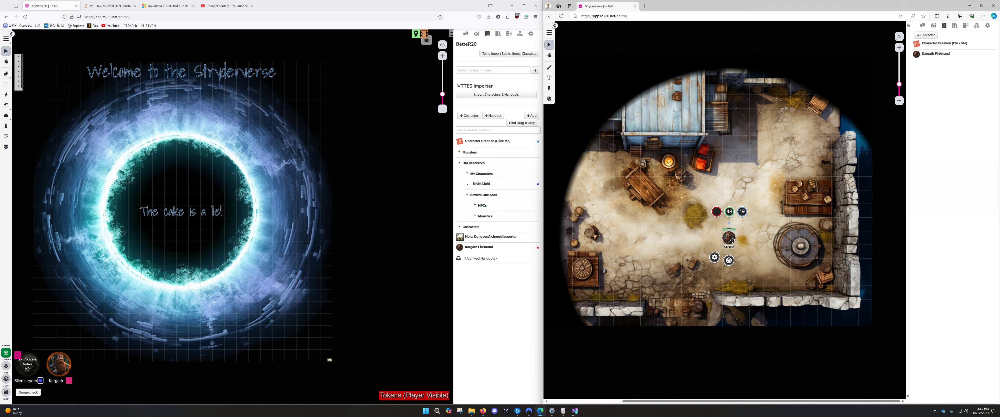
pyautogui.click(756, 267)
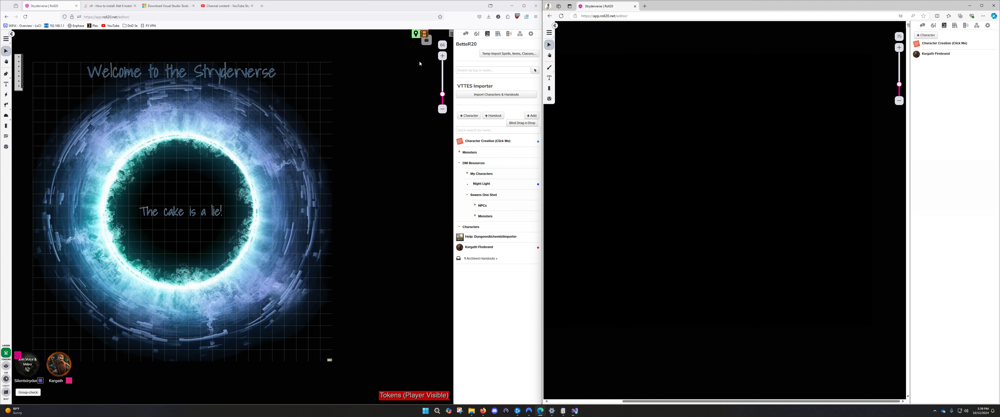
# Step: Open the Vision Test page in the GM window and close the page list
pyautogui.click(427, 47)
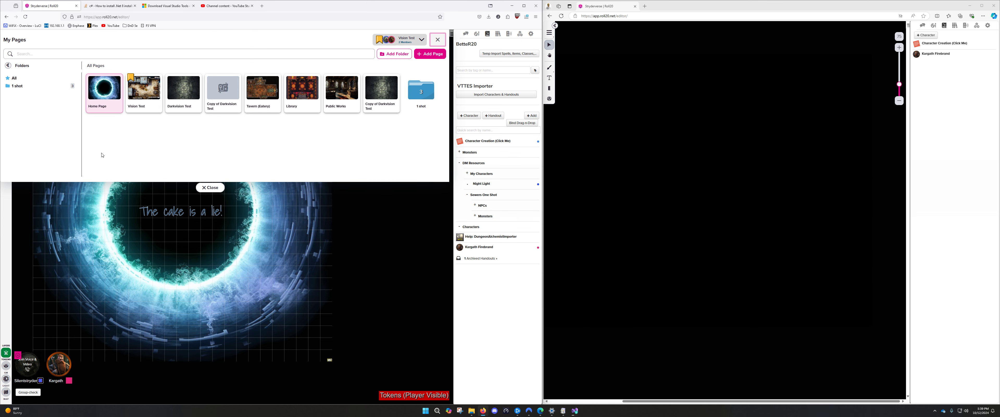
pyautogui.click(148, 98)
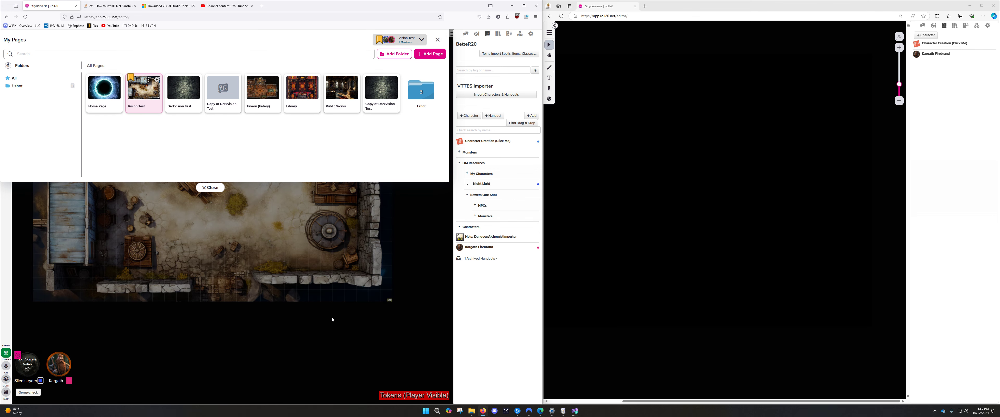
pyautogui.click(210, 188)
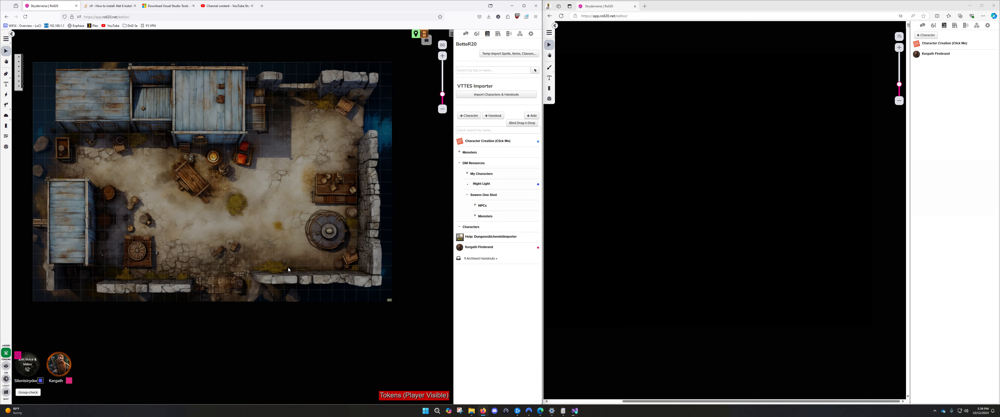
# Step: Draw a red rectangle on the page background layer around the gap in the map's lower stone wall
pyautogui.click(6, 394)
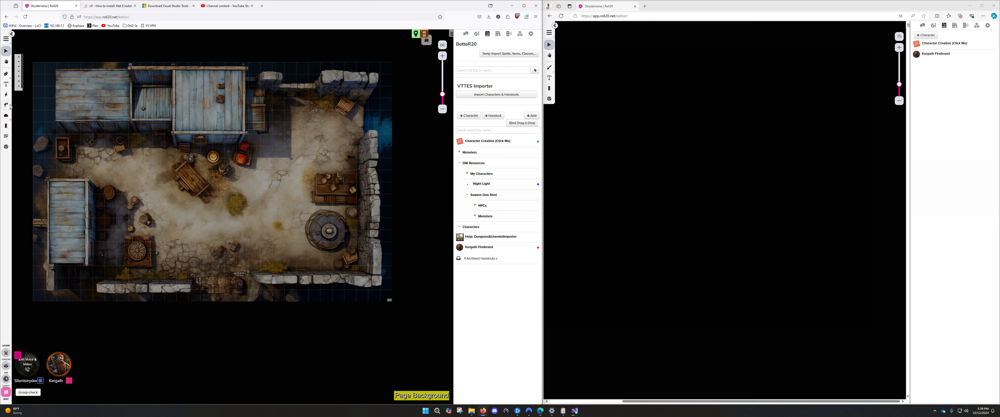
pyautogui.click(7, 75)
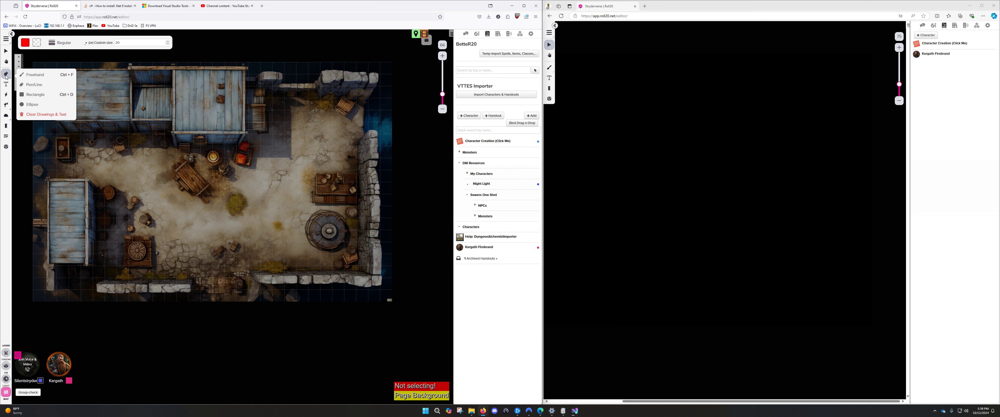
pyautogui.click(39, 95)
pyautogui.moveTo(254, 301)
pyautogui.mouseDown()
pyautogui.moveTo(180, 267)
pyautogui.moveTo(189, 266)
pyautogui.mouseUp()
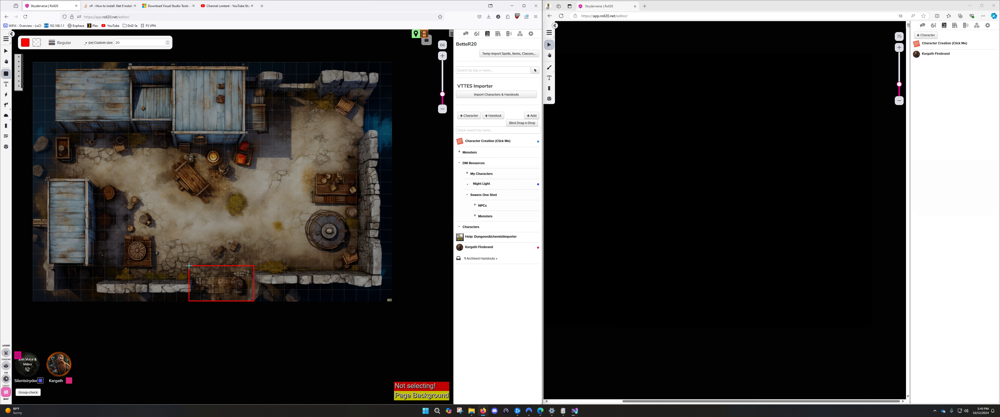
pyautogui.moveTo(189, 265); pyautogui.dragTo(189, 266)
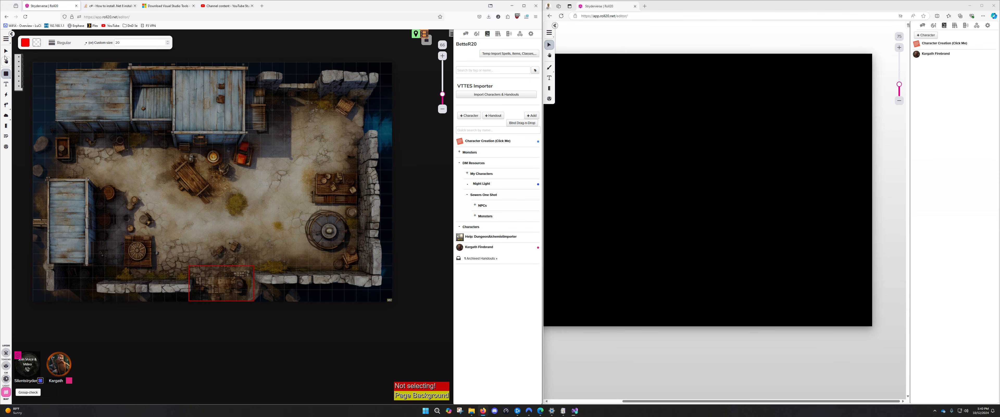
# Step: Select the red rectangle and narrow it slightly by pulling its right edge inward
pyautogui.click(6, 52)
pyautogui.click(253, 281)
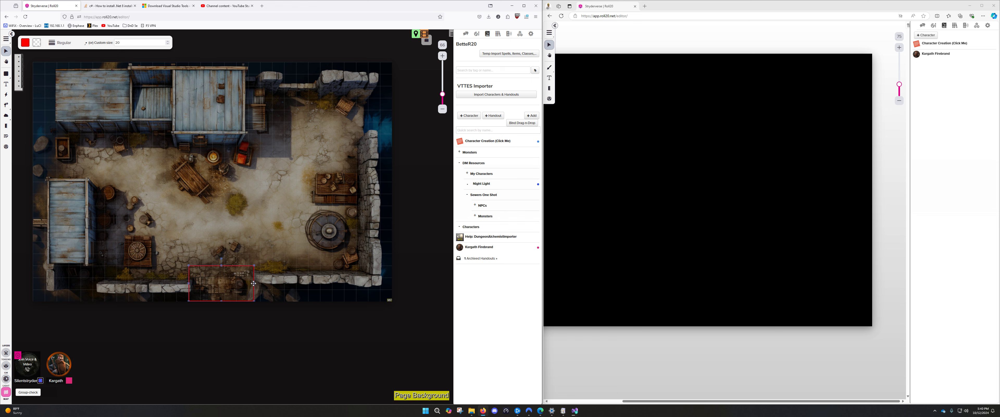
pyautogui.moveTo(253, 283); pyautogui.dragTo(250, 285)
pyautogui.click(252, 284)
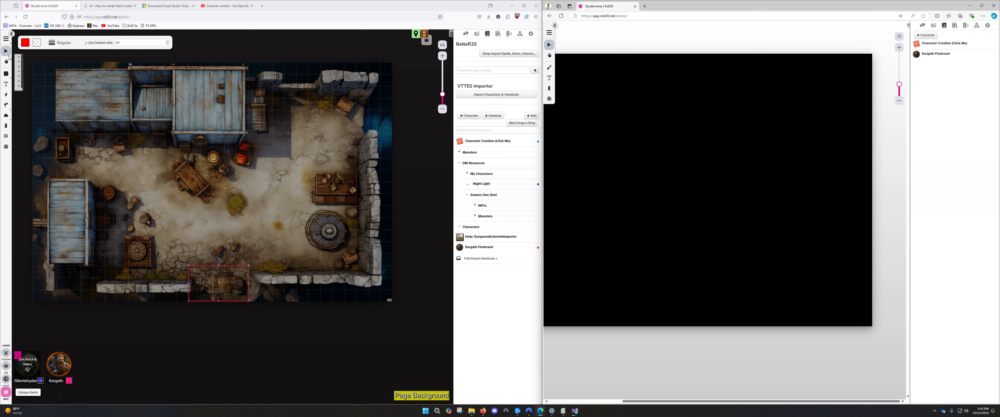
# Step: Activate the token layer and open the Night Light character for editing
pyautogui.click(6, 353)
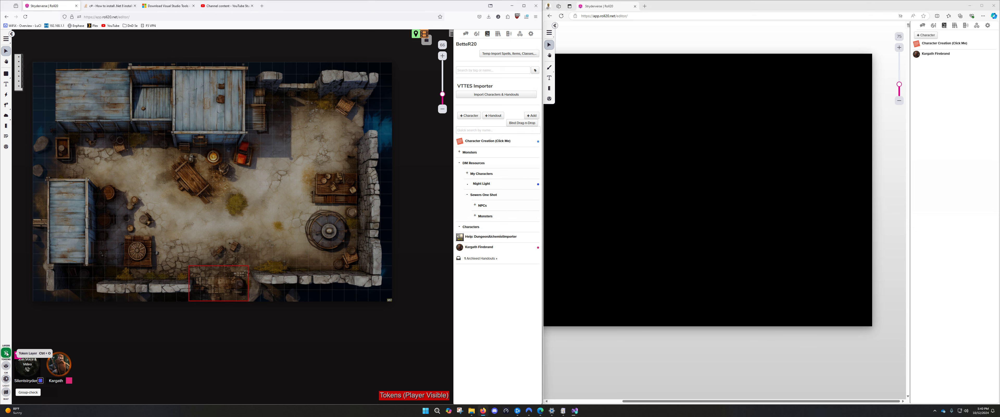
pyautogui.click(489, 184)
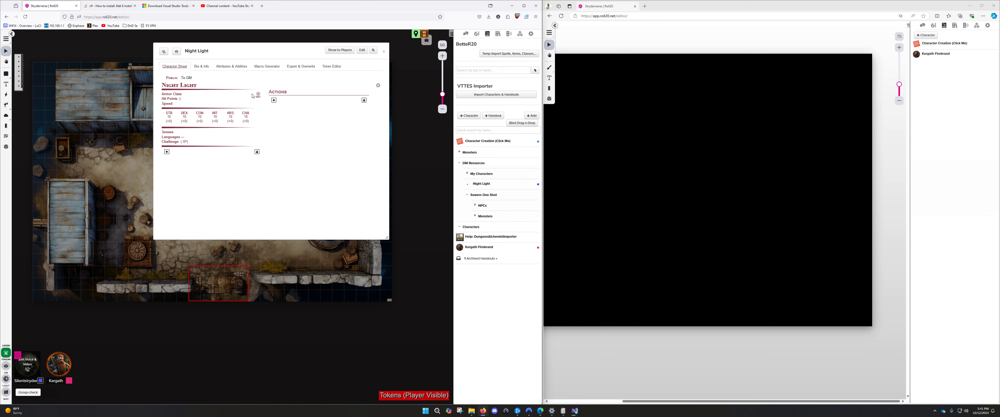
pyautogui.click(361, 55)
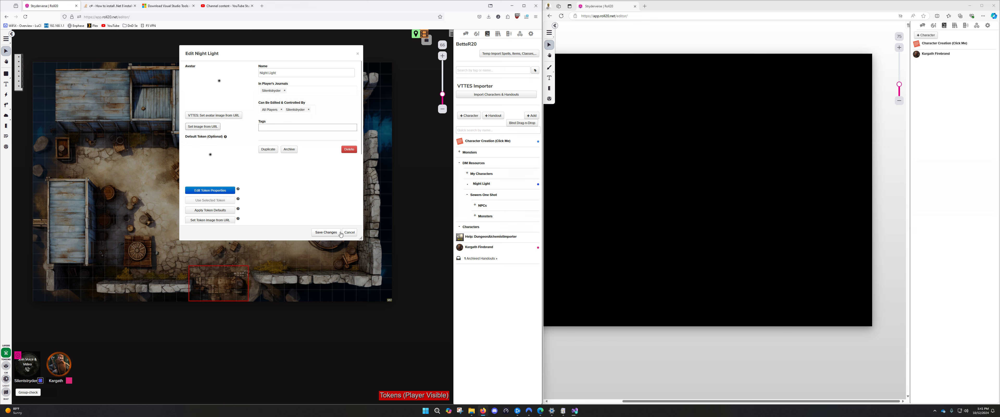
# Step: Examine the Night Light default token's vision, bright light and low light settings, and leave the token settings
pyautogui.click(219, 190)
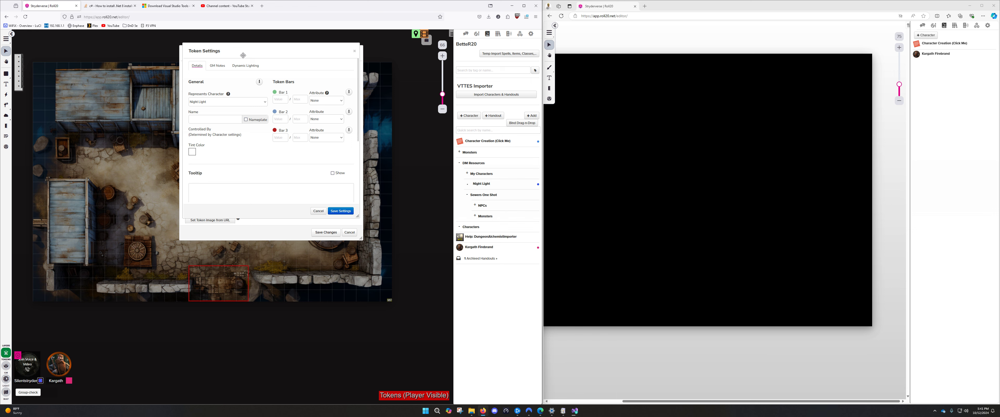
pyautogui.click(244, 70)
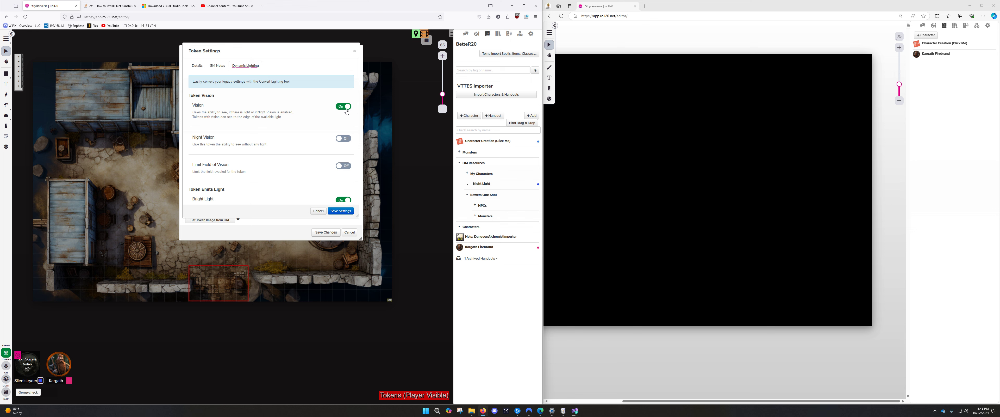
pyautogui.scroll(-3, 347, 112)
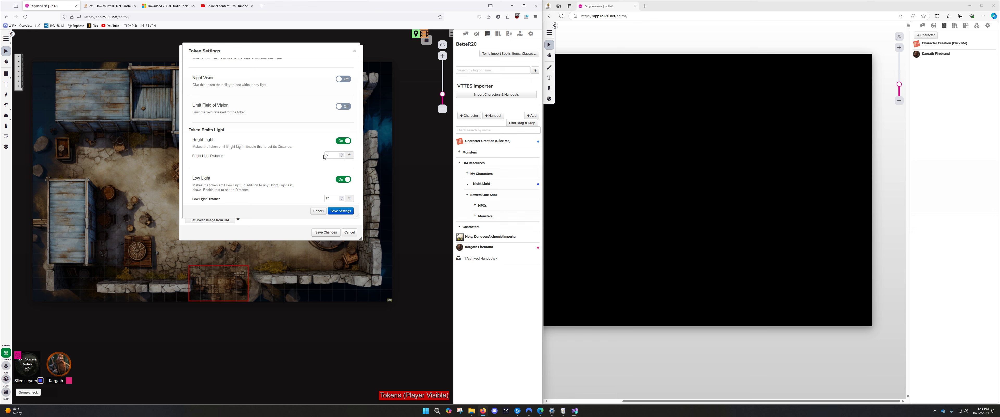
pyautogui.scroll(-1, 272, 167)
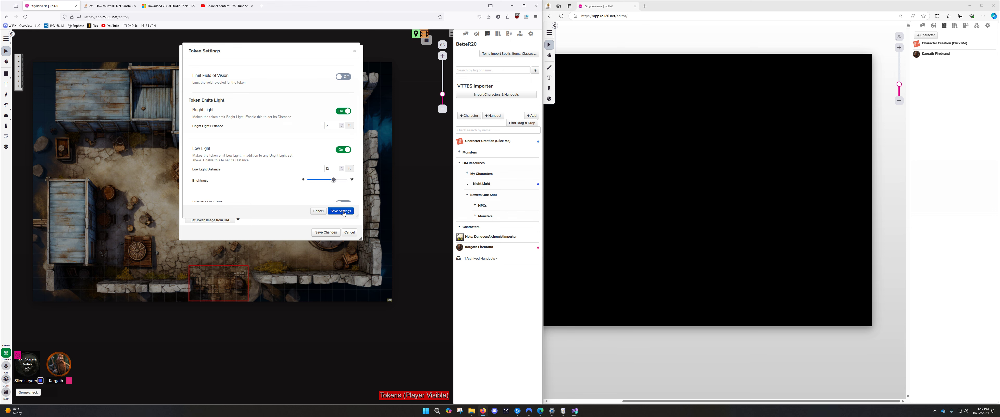
pyautogui.scroll(1, 343, 214)
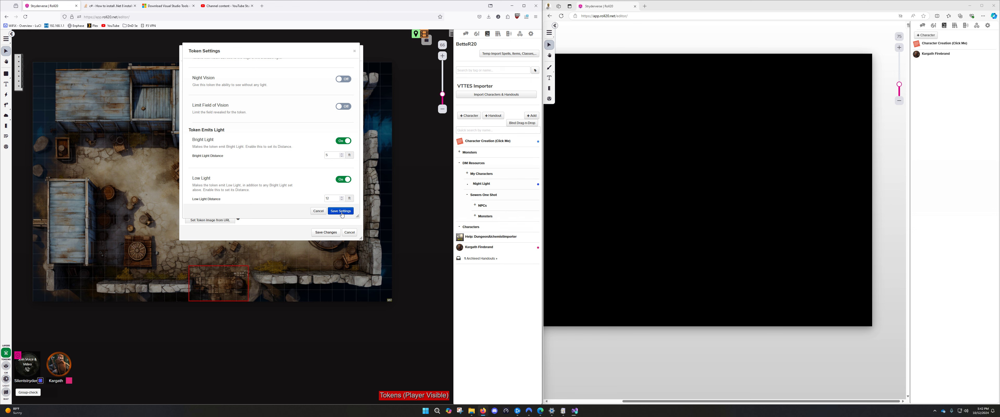
pyautogui.scroll(-3, 305, 170)
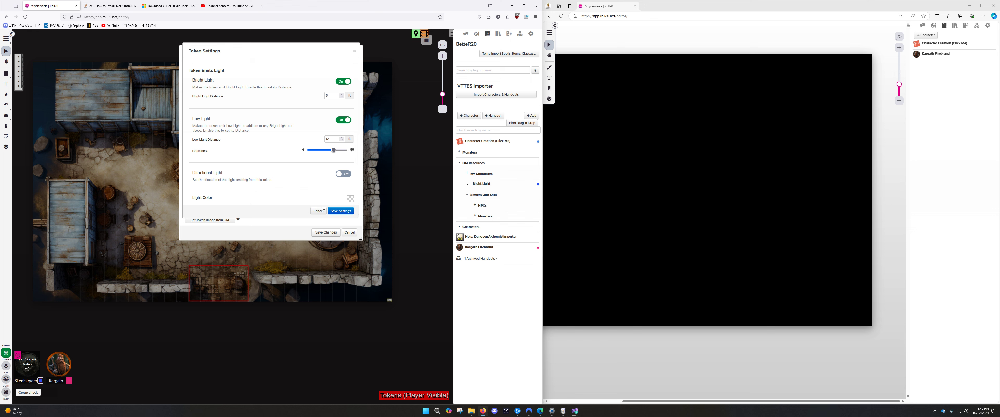
pyautogui.click(337, 211)
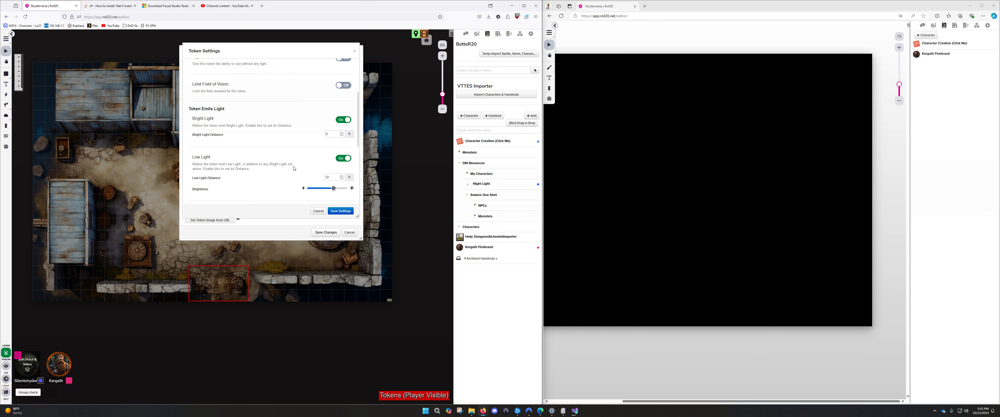
pyautogui.click(318, 211)
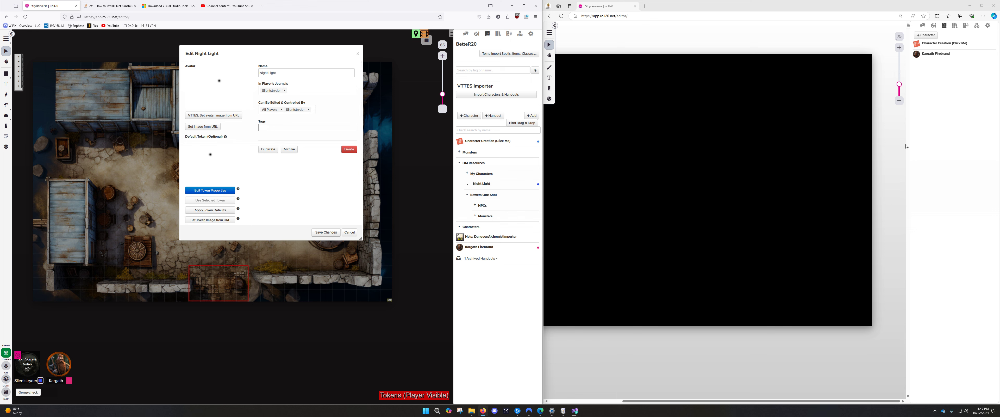
# Step: Recheck the Night Light token's dynamic lighting and general details, save the token and character settings, and close the character
pyautogui.click(945, 66)
pyautogui.click(227, 192)
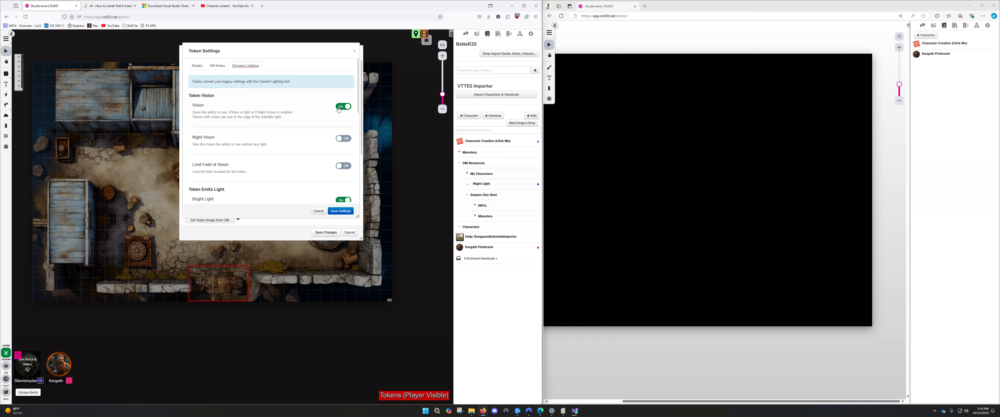
pyautogui.scroll(-3, 312, 165)
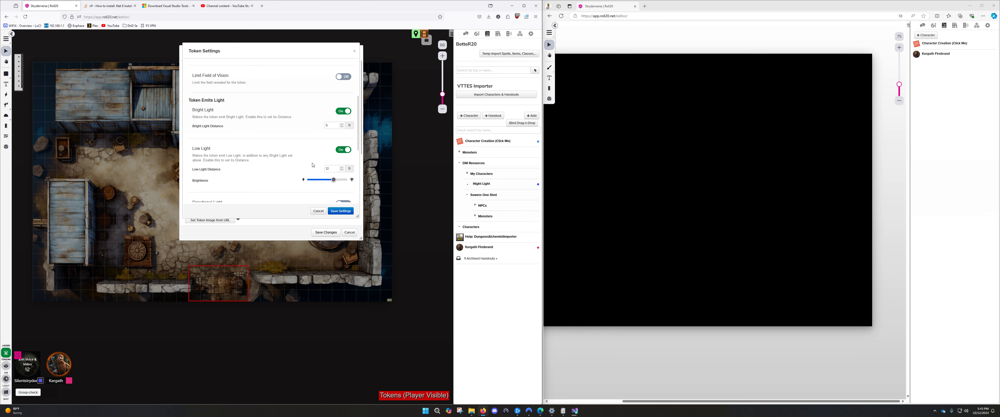
pyautogui.scroll(3, 290, 147)
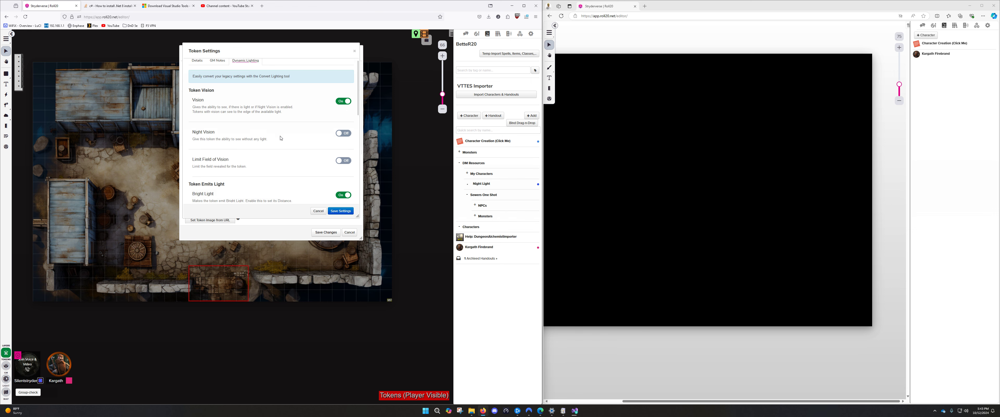
pyautogui.click(197, 66)
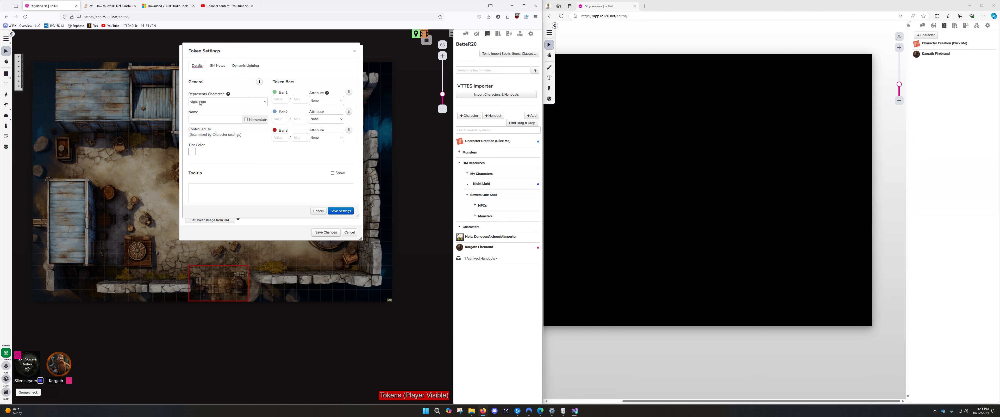
pyautogui.click(340, 211)
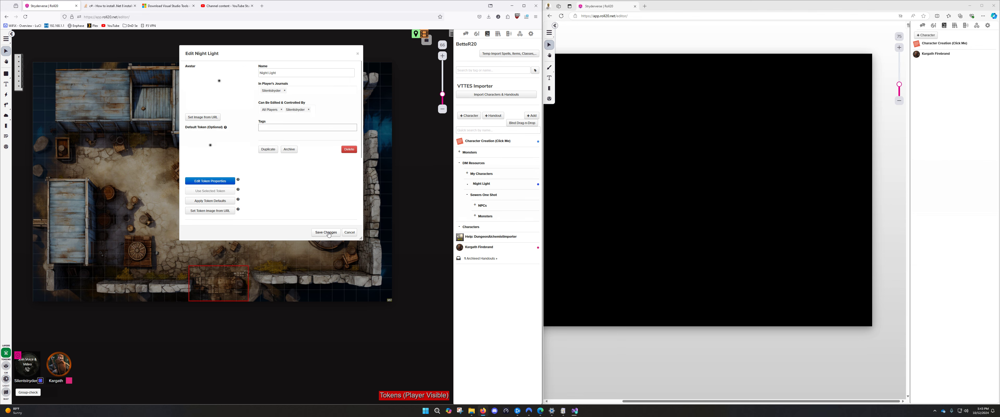
pyautogui.click(326, 232)
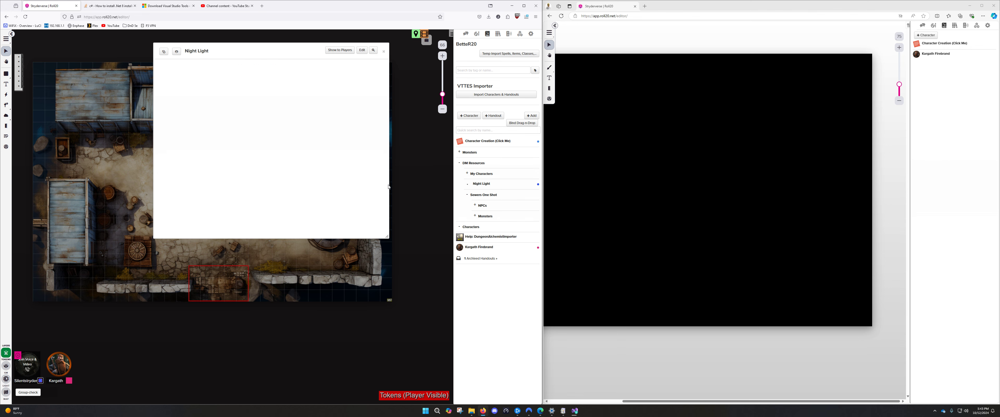
pyautogui.click(383, 50)
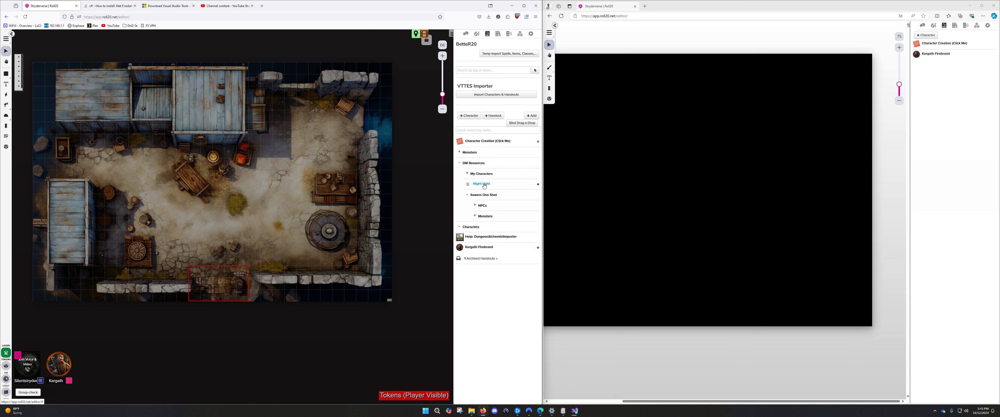
# Step: Place two Night Light tokens on the map, one in each lower corner of the red rectangle
pyautogui.moveTo(485, 185); pyautogui.dragTo(266, 215)
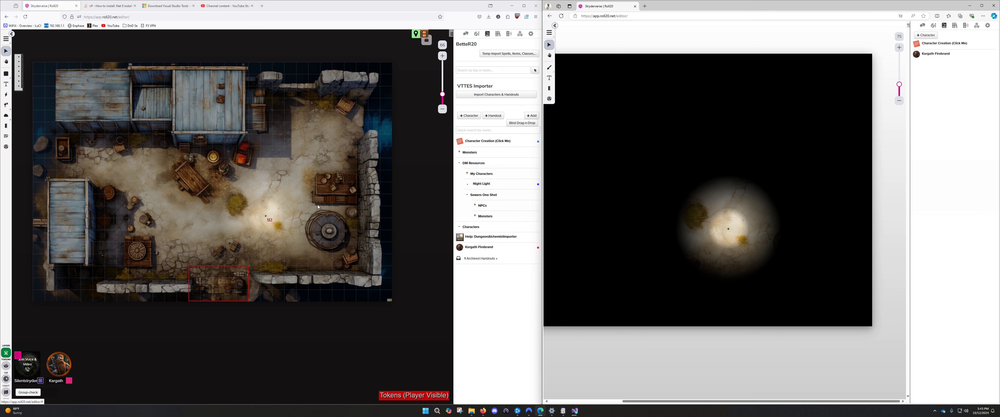
pyautogui.moveTo(271, 220); pyautogui.dragTo(244, 298)
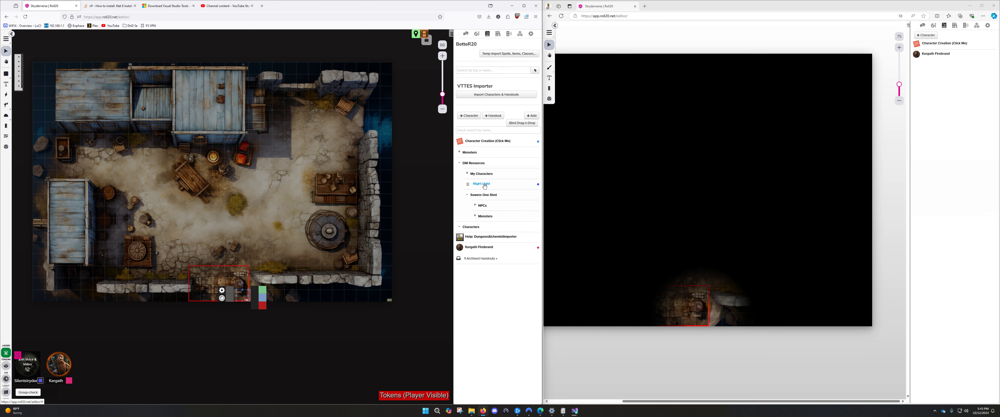
pyautogui.moveTo(485, 186); pyautogui.dragTo(193, 298)
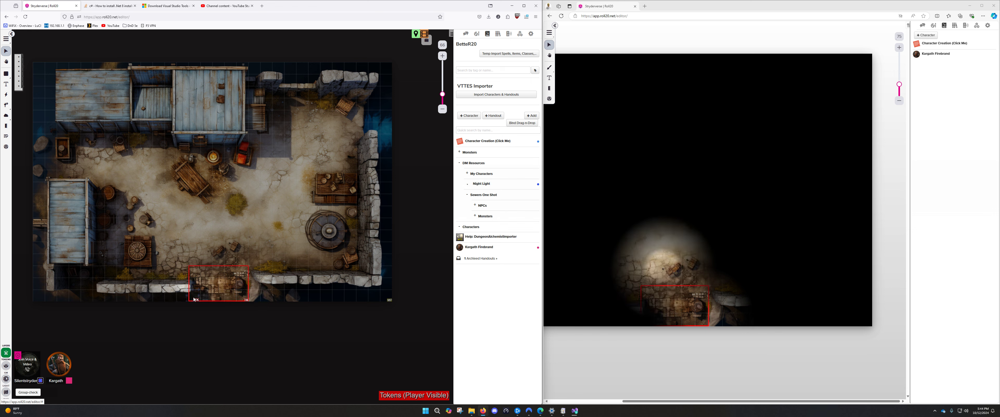
pyautogui.click(250, 214)
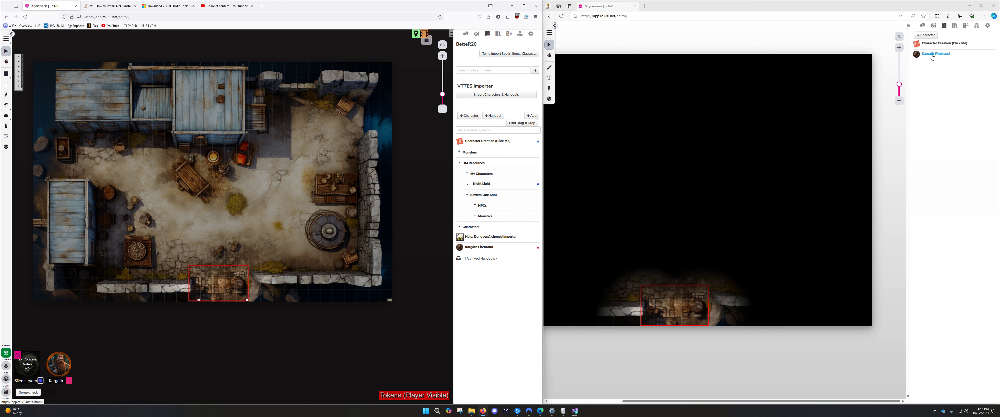
# Step: In the player view, try placing and deleting Kargath's token in the red rectangle, and try moving the lower-left Night Light token out and back
pyautogui.moveTo(936, 53); pyautogui.dragTo(675, 309)
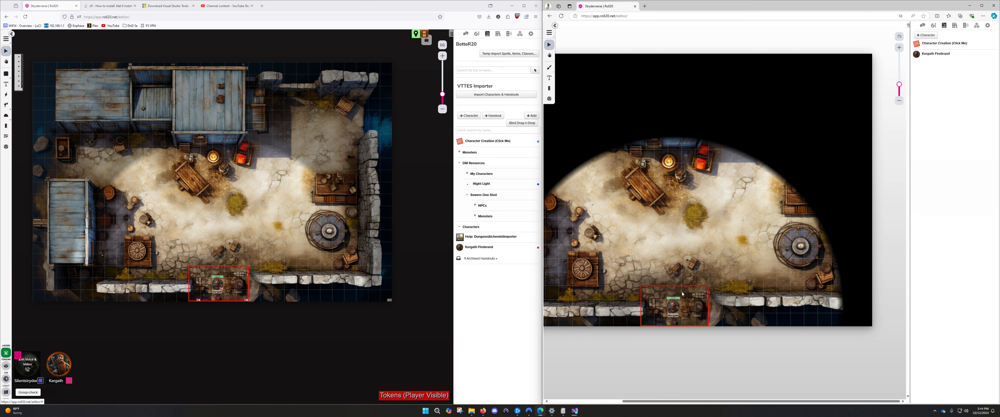
pyautogui.press('Delete')
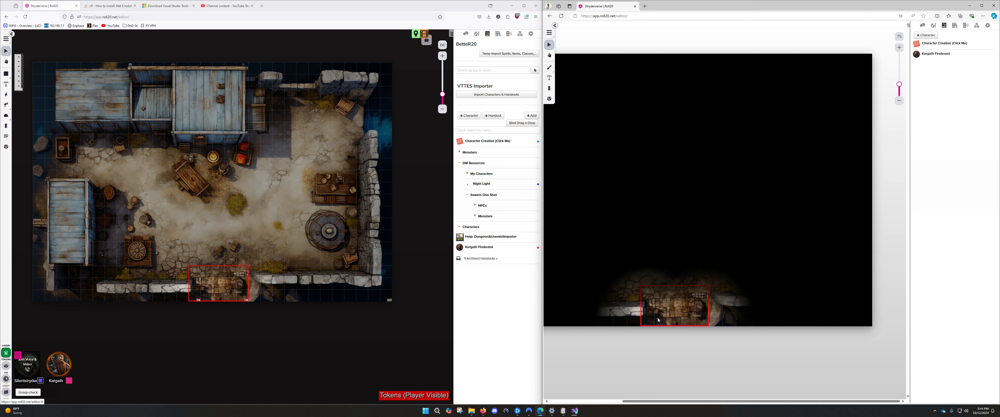
pyautogui.click(646, 321)
pyautogui.moveTo(647, 320); pyautogui.dragTo(669, 285)
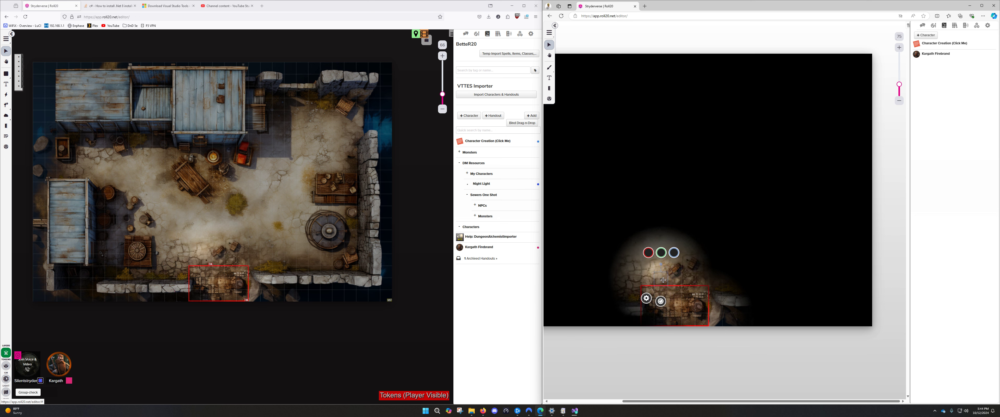
pyautogui.press('Delete')
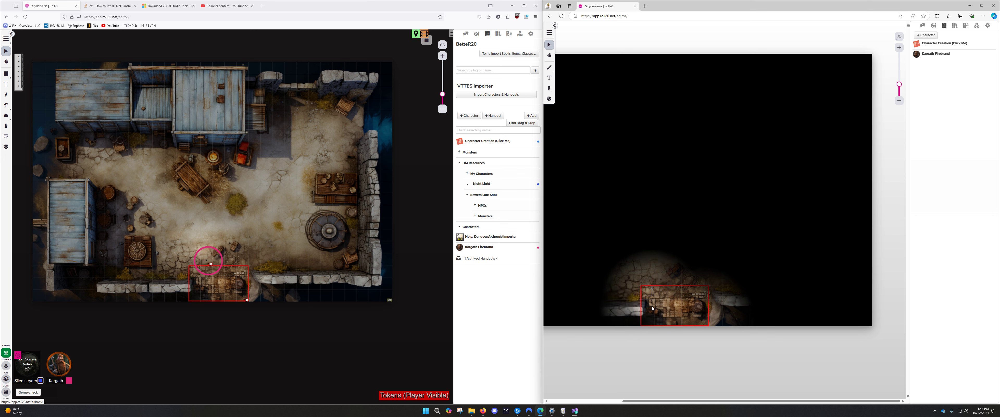
pyautogui.click(651, 319)
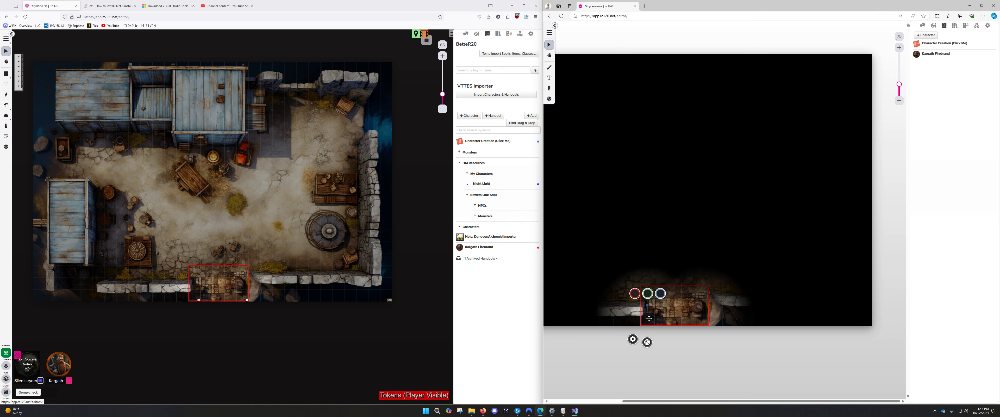
# Step: In the player view, delete both Night Light tokens from the lower corners of the red rectangle
pyautogui.click(705, 321)
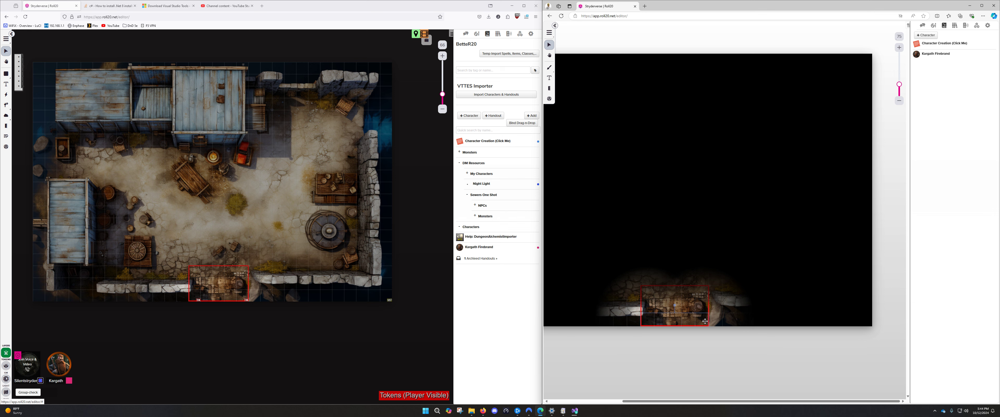
pyautogui.click(704, 321)
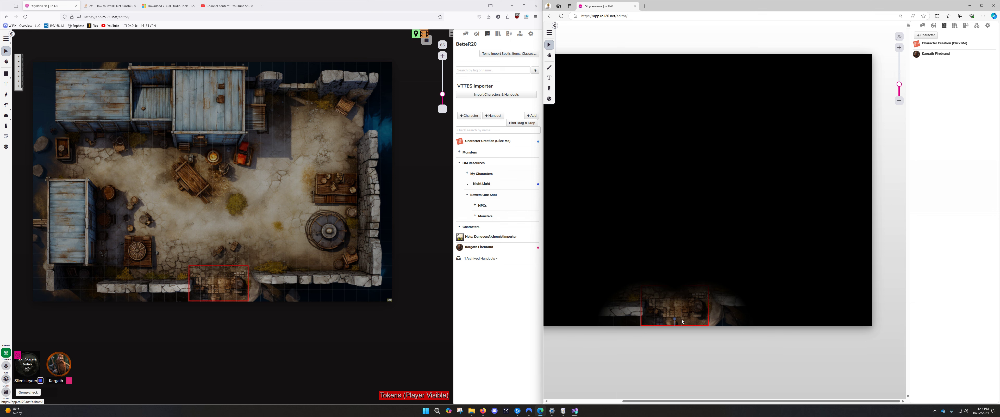
pyautogui.press('Up')
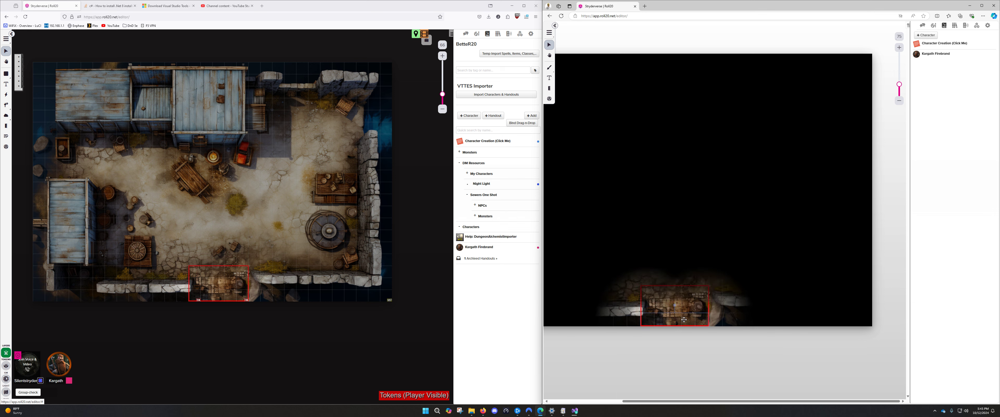
pyautogui.click(703, 317)
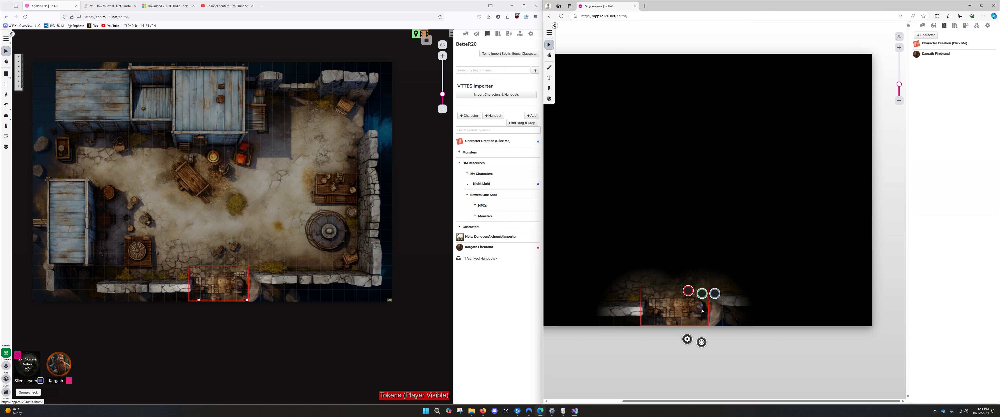
pyautogui.click(702, 316)
pyautogui.click(702, 317)
pyautogui.click(653, 322)
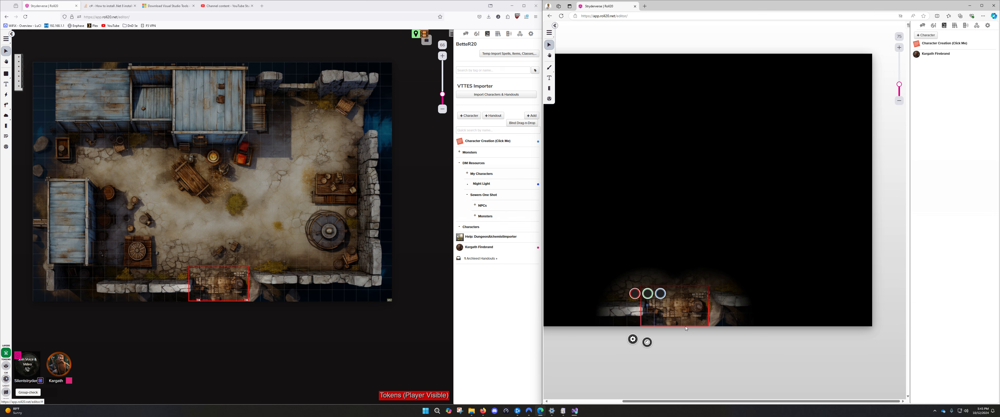
pyautogui.press('Delete')
pyautogui.click(702, 316)
pyautogui.press('Delete')
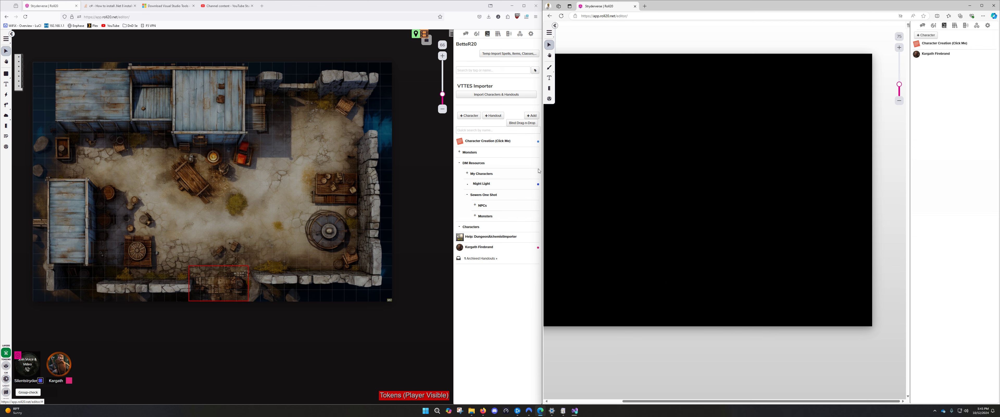
# Step: Set the Night Light default token's low light distance to 15, save the token and character, and close the character
pyautogui.click(481, 184)
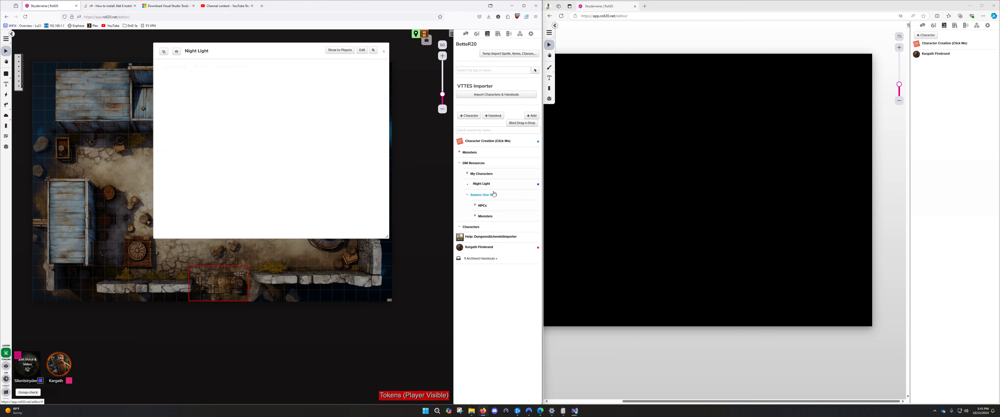
pyautogui.click(362, 50)
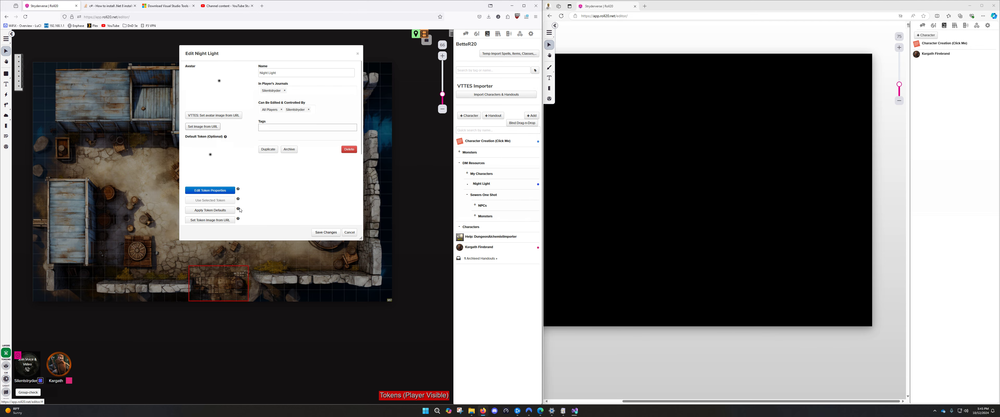
pyautogui.click(219, 190)
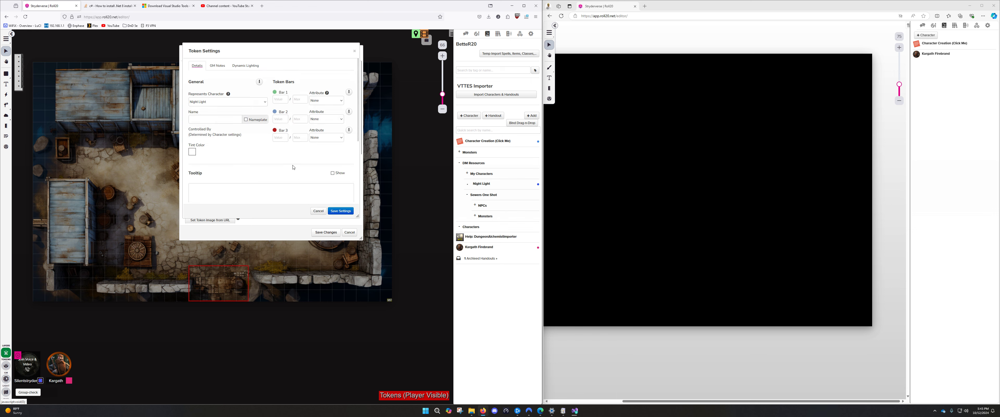
pyautogui.click(245, 65)
pyautogui.scroll(-5, 278, 185)
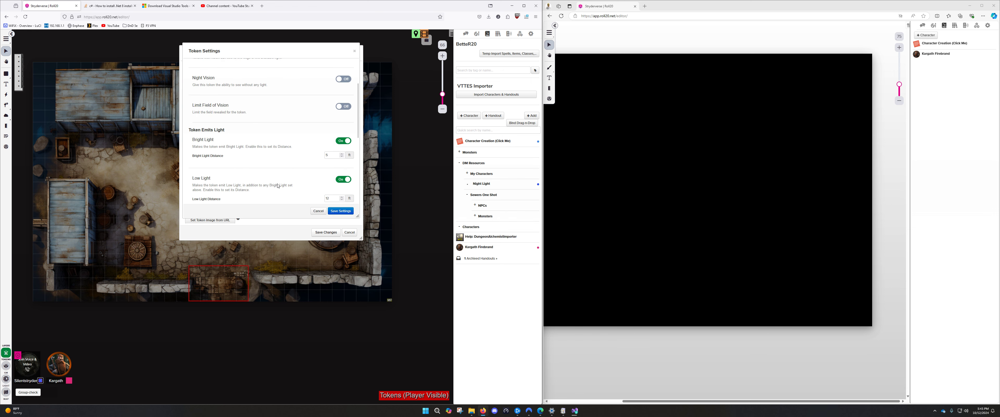
pyautogui.scroll(-2, 278, 186)
pyautogui.doubleClick(328, 168)
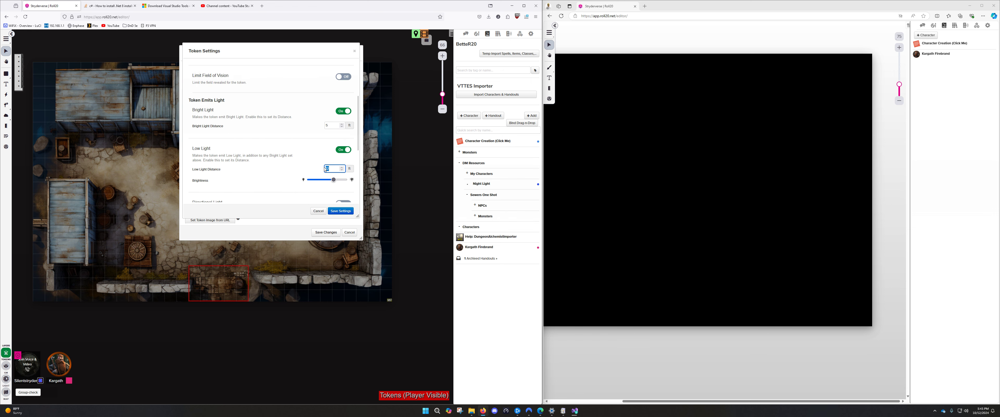
pyautogui.write('15')
pyautogui.click(339, 211)
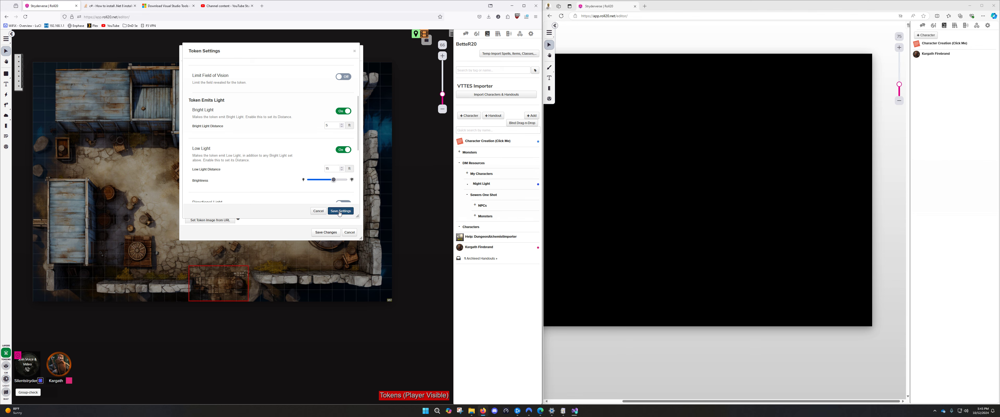
pyautogui.click(326, 232)
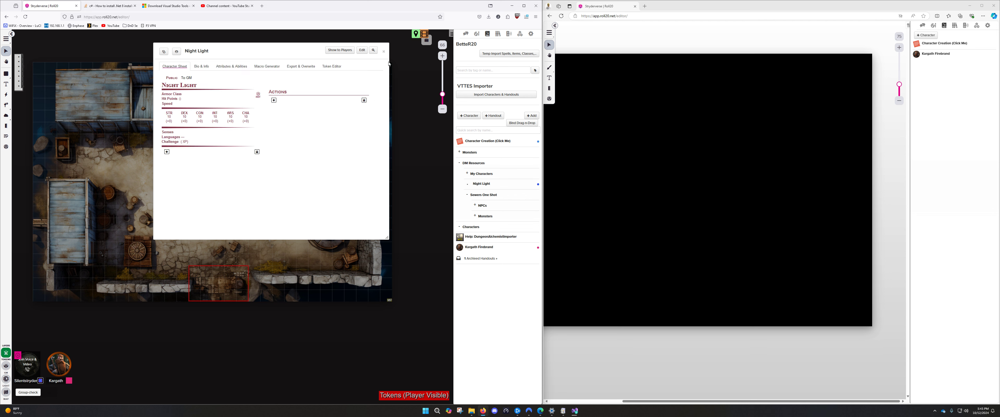
pyautogui.click(384, 52)
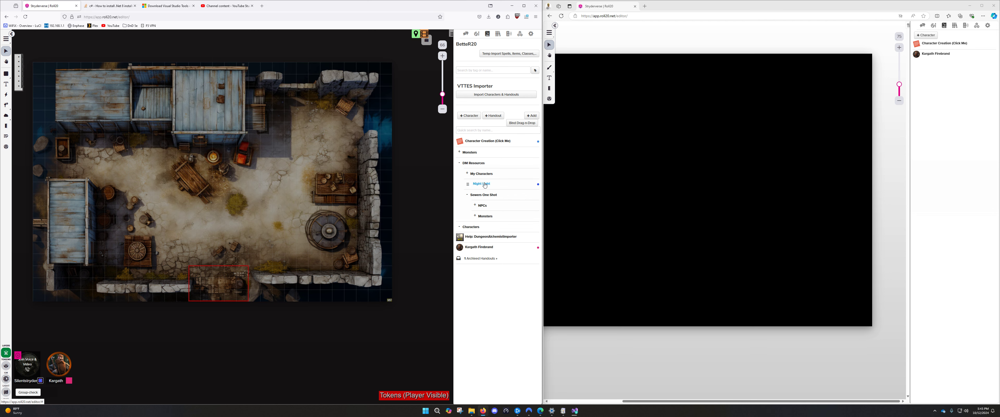
# Step: Place two updated Night Light tokens in the lower right and lower left corners of the red rectangle, and select both
pyautogui.moveTo(481, 183); pyautogui.dragTo(243, 296)
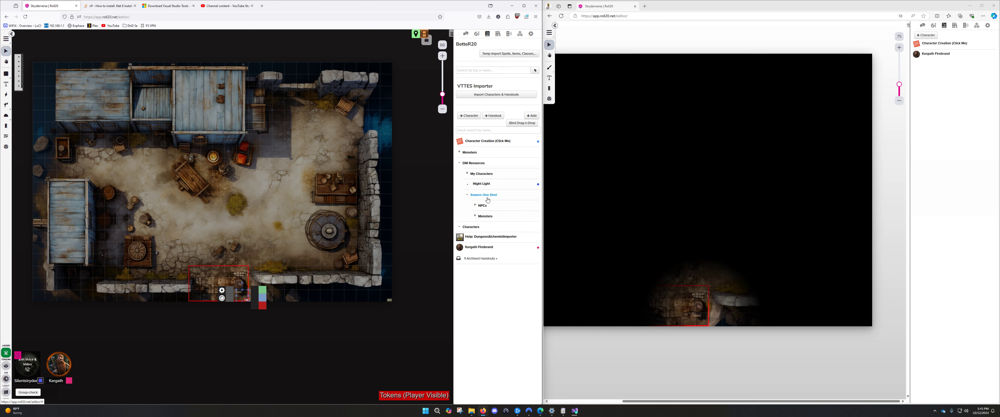
pyautogui.moveTo(481, 183); pyautogui.dragTo(195, 249)
pyautogui.moveTo(193, 283); pyautogui.dragTo(195, 296)
pyautogui.keyDown('shift'); pyautogui.click(246, 294); pyautogui.keyUp('shift')
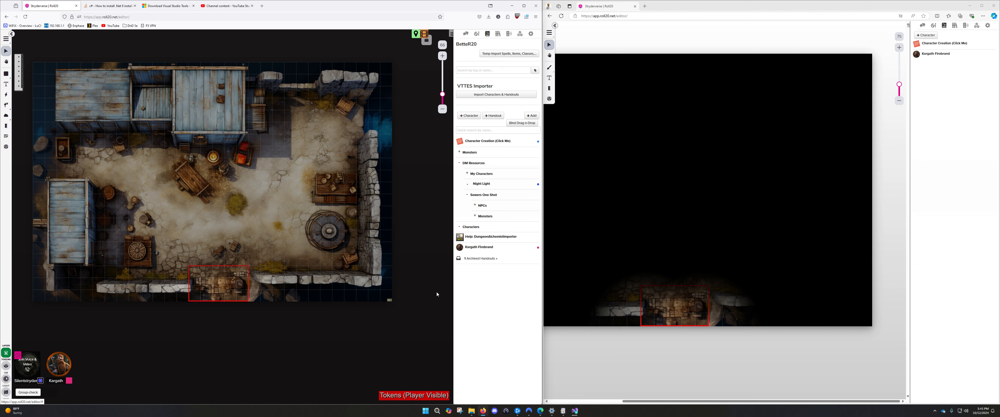
# Step: Move the players to Home Page, open that page, and return the players to Vision Test
pyautogui.click(427, 42)
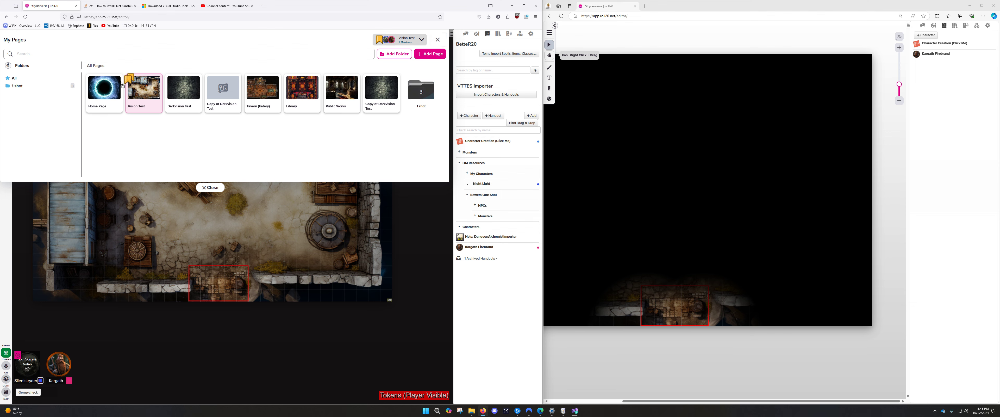
pyautogui.moveTo(123, 83); pyautogui.dragTo(105, 86)
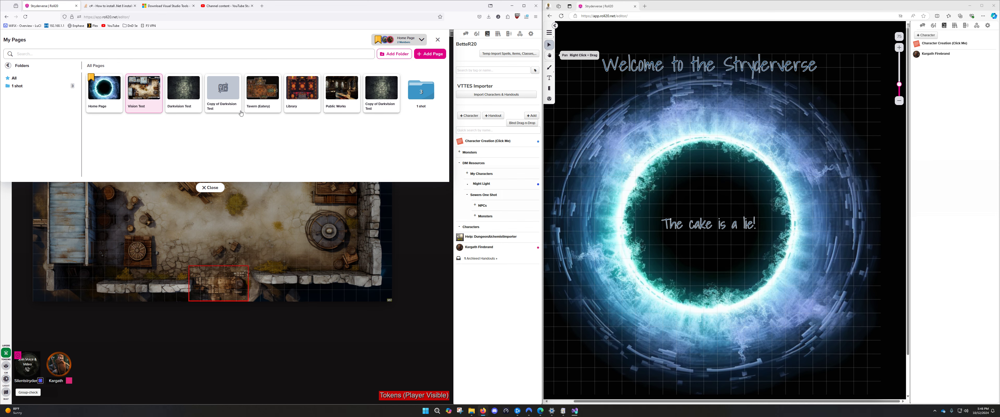
pyautogui.click(104, 90)
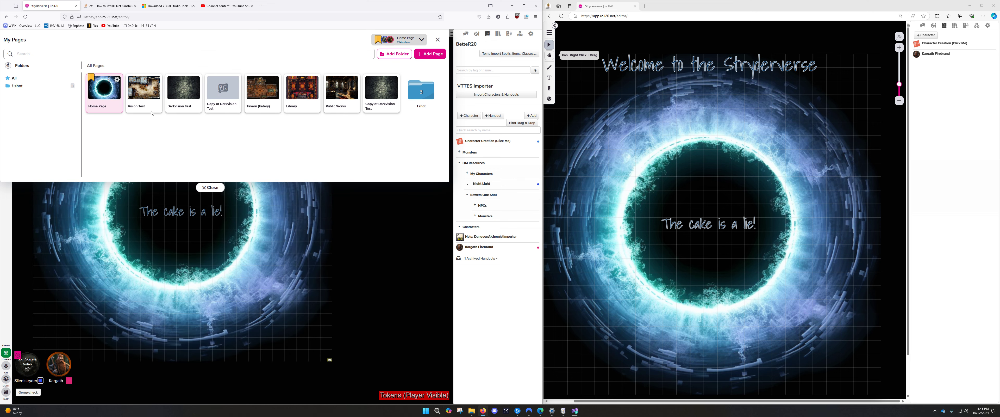
pyautogui.moveTo(92, 77); pyautogui.dragTo(131, 78)
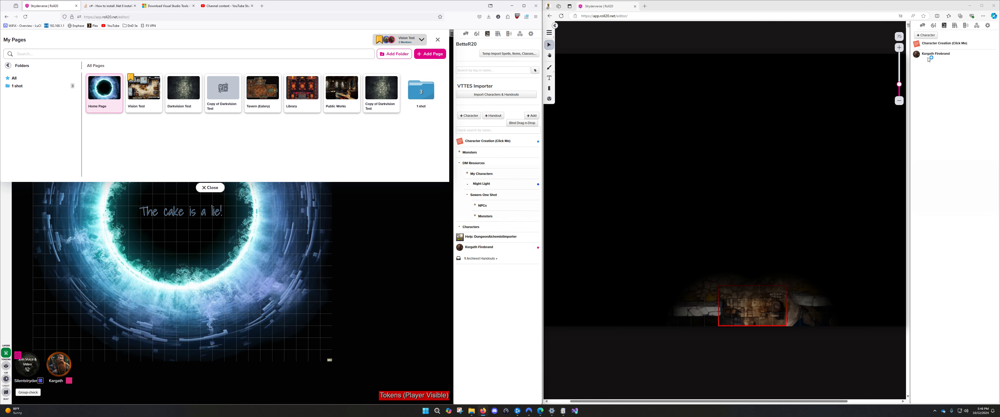
# Step: In the player view, try placing Kargath's token inside the lit red rectangle on Vision Test, and delete it
pyautogui.click(922, 57)
pyautogui.moveTo(922, 57); pyautogui.dragTo(778, 320)
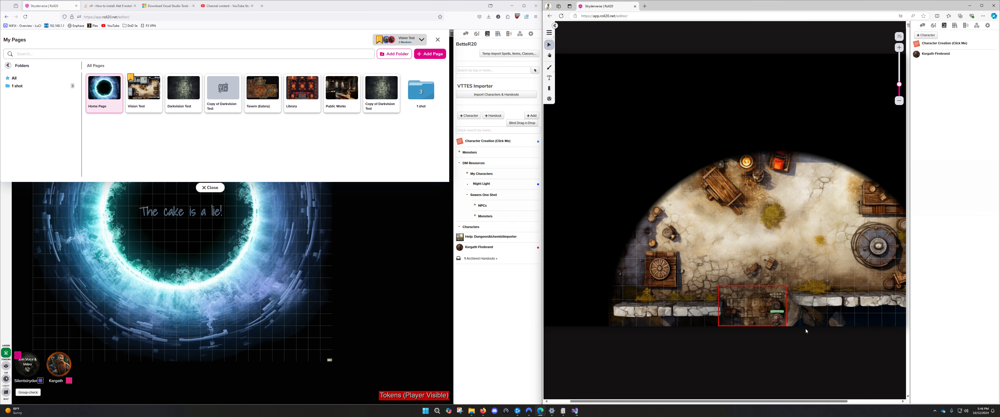
pyautogui.click(780, 321)
pyautogui.press('Delete')
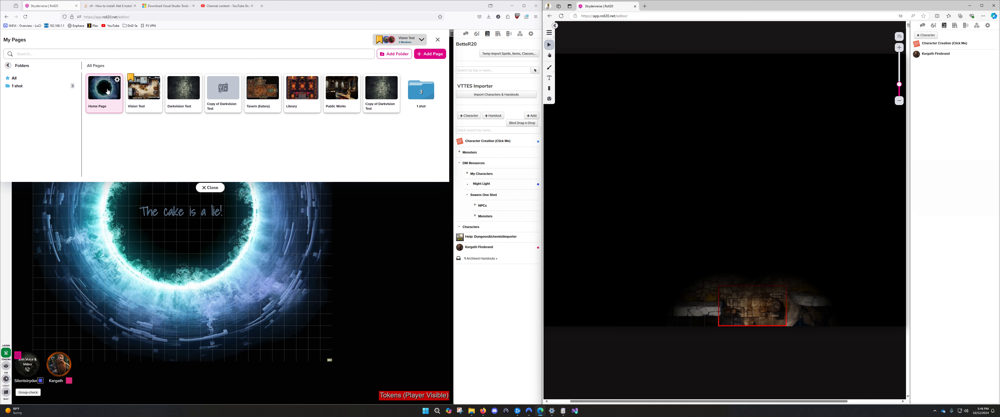
# Step: Move the players to the Darkvision Test page, open that page, and close the page list
pyautogui.click(130, 76)
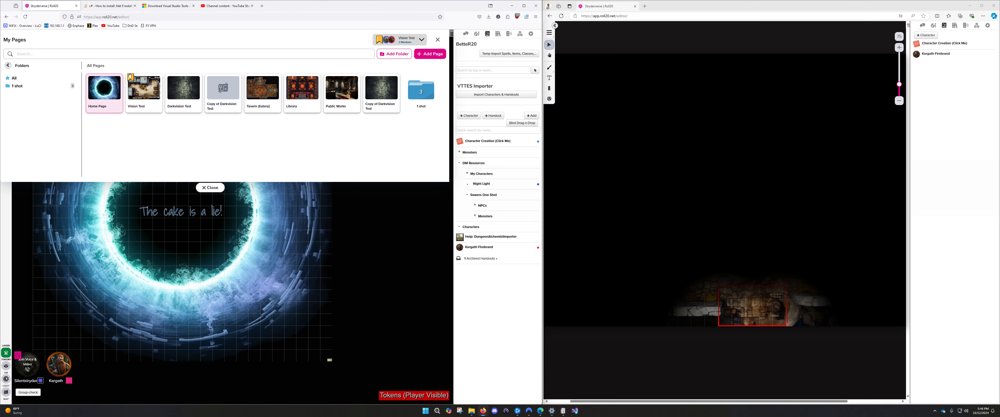
pyautogui.moveTo(180, 89); pyautogui.dragTo(180, 89)
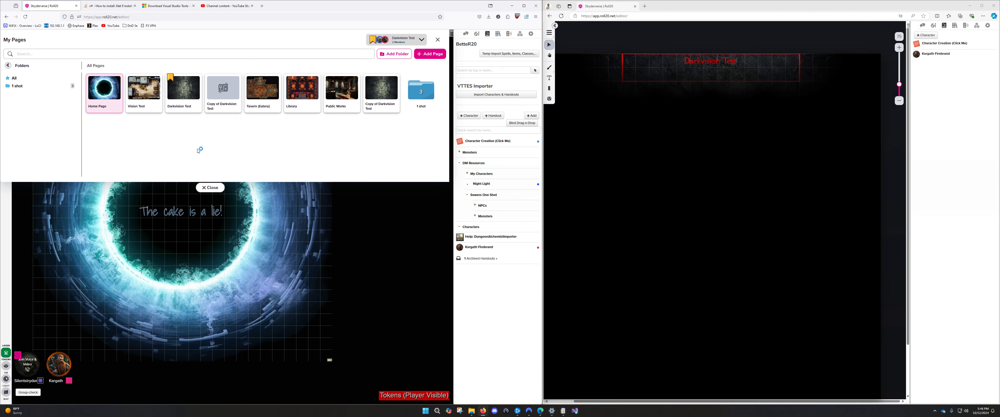
pyautogui.click(184, 89)
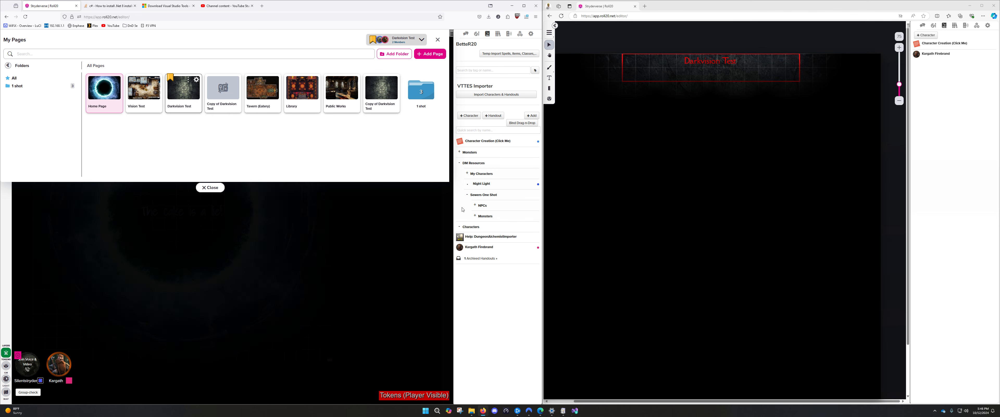
pyautogui.click(213, 190)
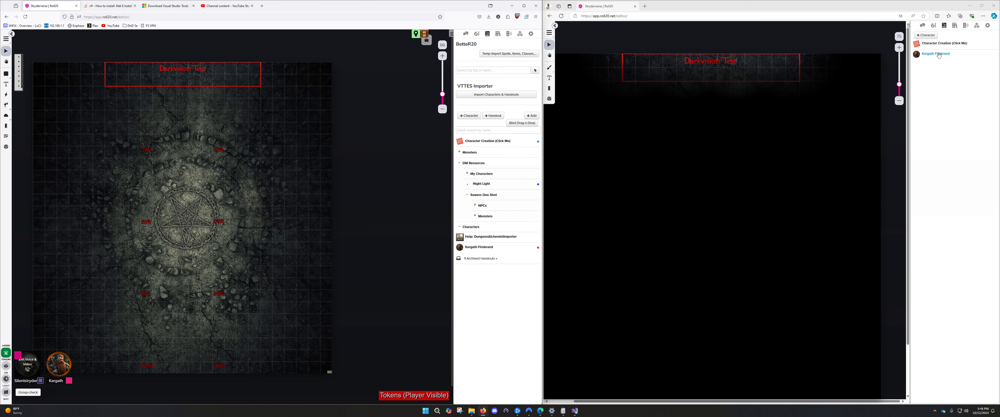
# Step: In the player view, try placing Kargath's token inside the red rectangle on the Darkvision Test page, and delete it
pyautogui.moveTo(939, 55); pyautogui.dragTo(737, 74)
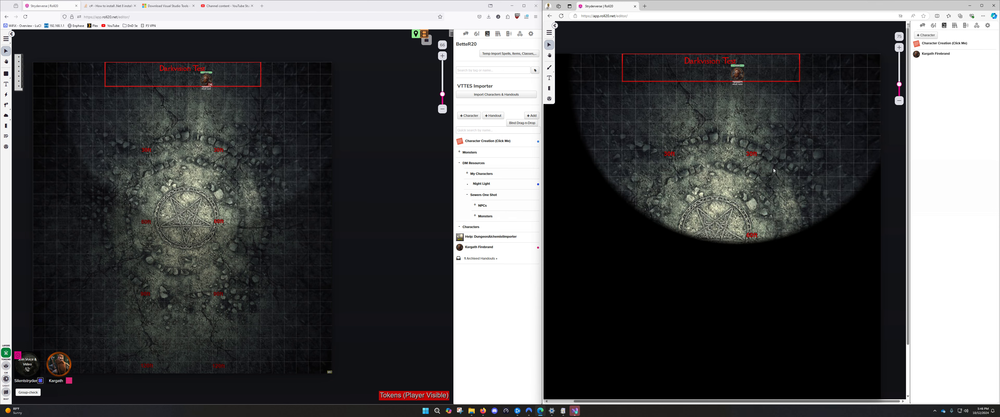
pyautogui.click(741, 75)
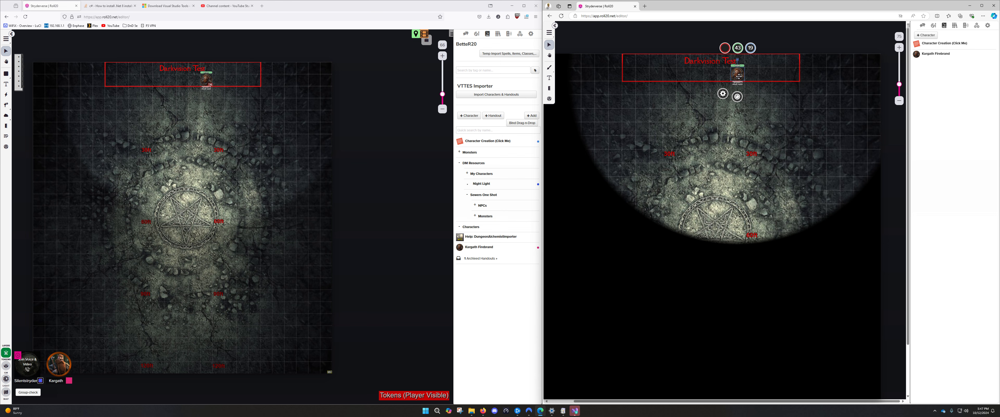
pyautogui.press('Delete')
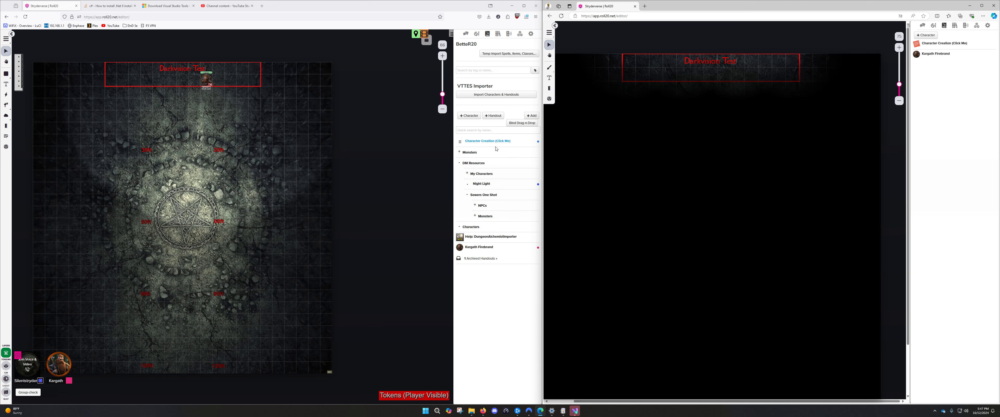
# Step: Review the vision and emitted light settings of the Night Light character's default token, save them, and close the character sheet
pyautogui.click(487, 185)
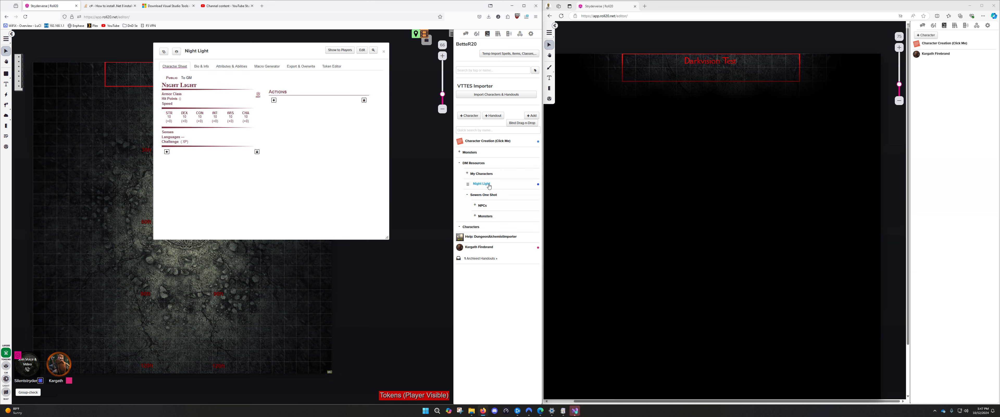
pyautogui.click(360, 54)
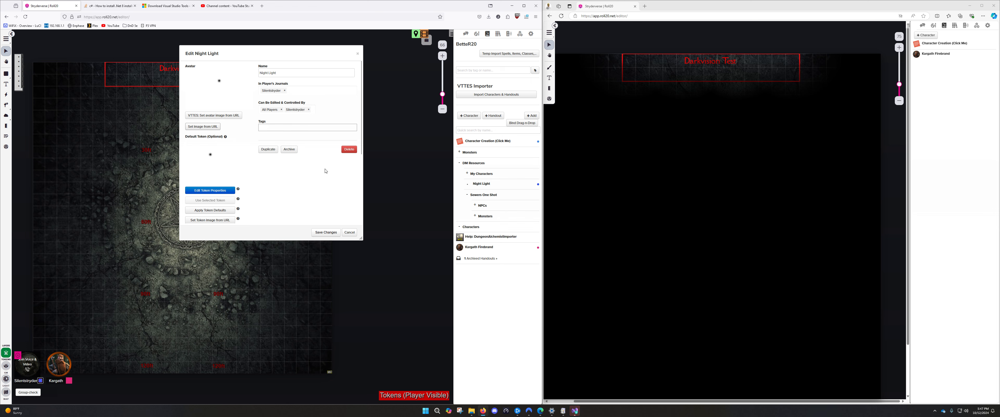
pyautogui.click(232, 191)
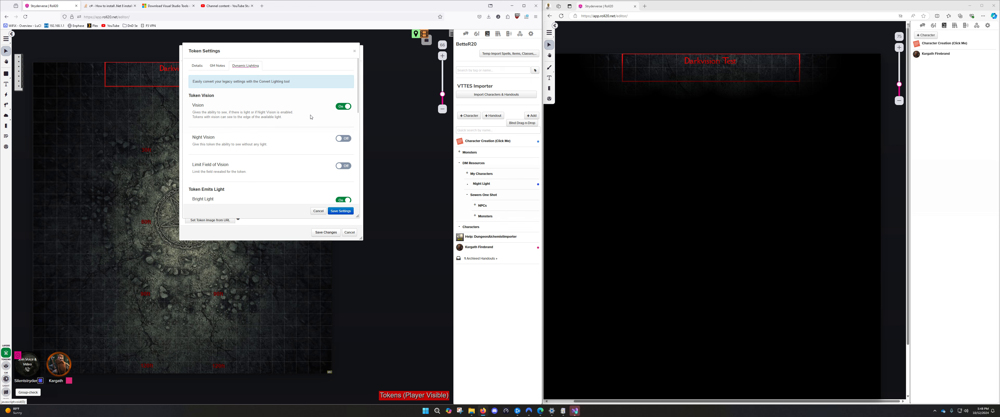
pyautogui.scroll(-2, 306, 145)
pyautogui.scroll(-1, 305, 145)
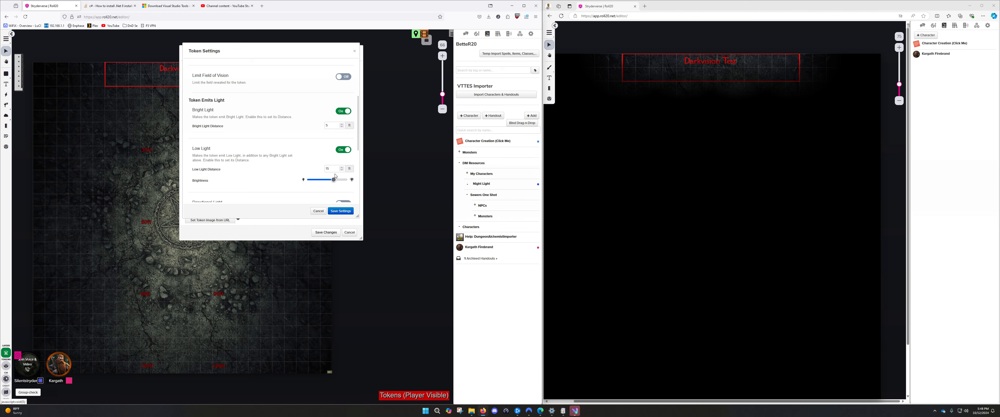
pyautogui.click(340, 212)
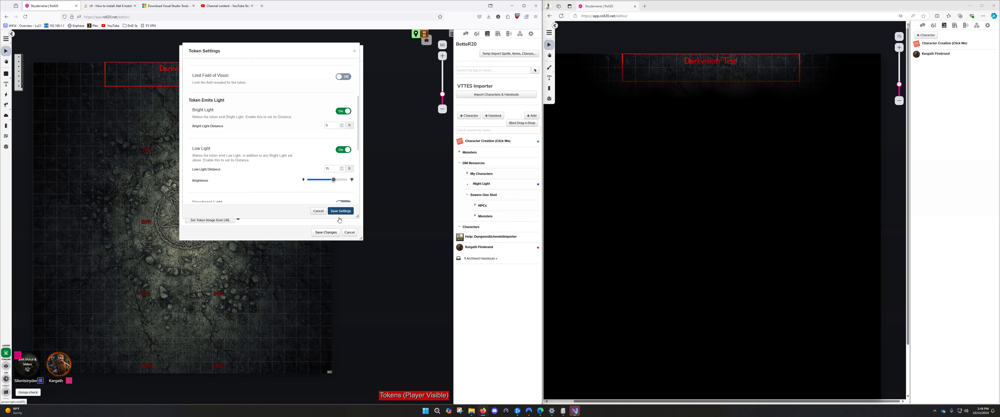
pyautogui.click(335, 233)
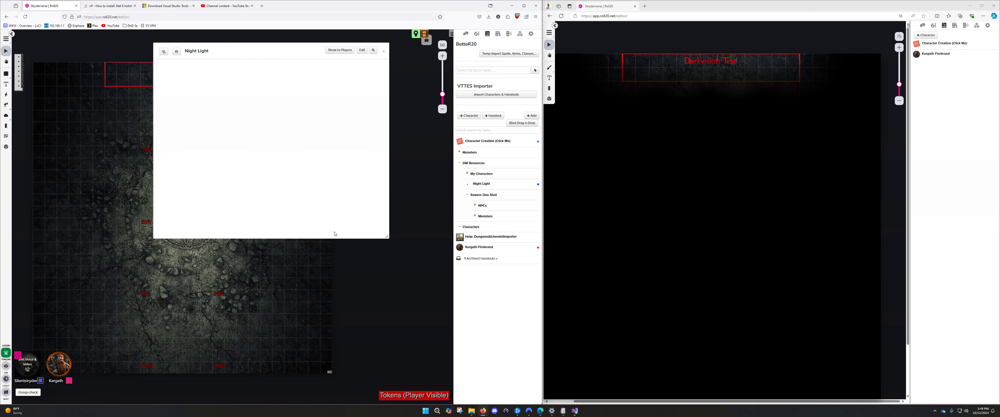
pyautogui.click(384, 51)
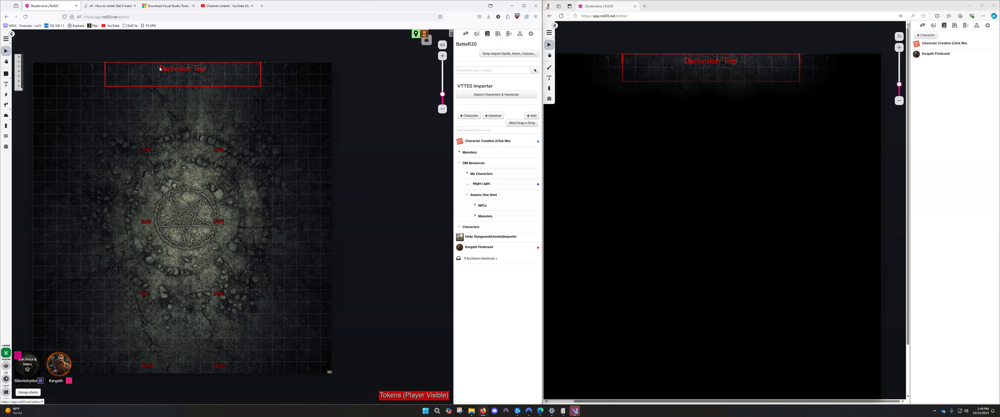
# Step: In the player view, place Kargath's token near the right end of the red rectangle on the Darkvision Test page
pyautogui.click(111, 69)
pyautogui.moveTo(934, 54); pyautogui.dragTo(764, 76)
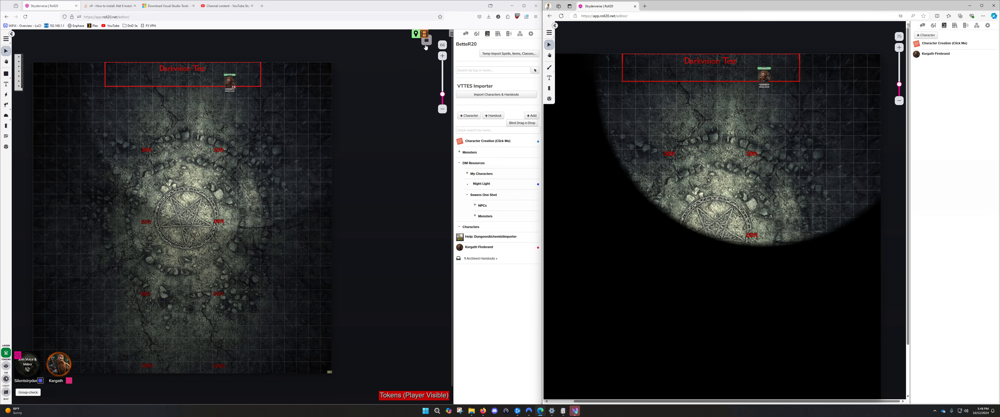
# Step: Open the Vision Test page, move the players from Darkvision Test to it, and close the page list
pyautogui.click(425, 34)
pyautogui.click(144, 91)
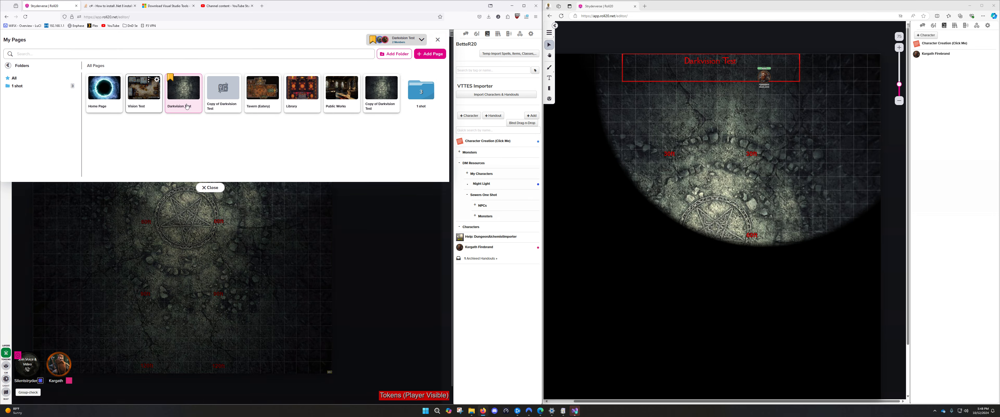
pyautogui.moveTo(174, 76); pyautogui.dragTo(134, 77)
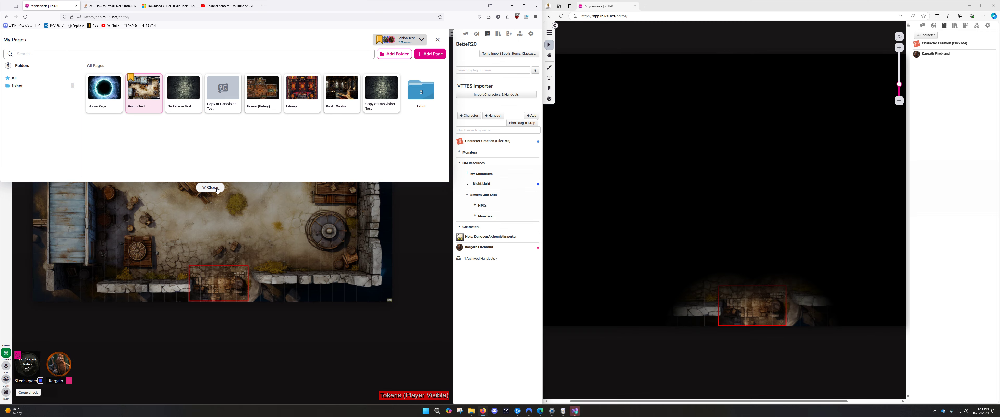
pyautogui.click(210, 188)
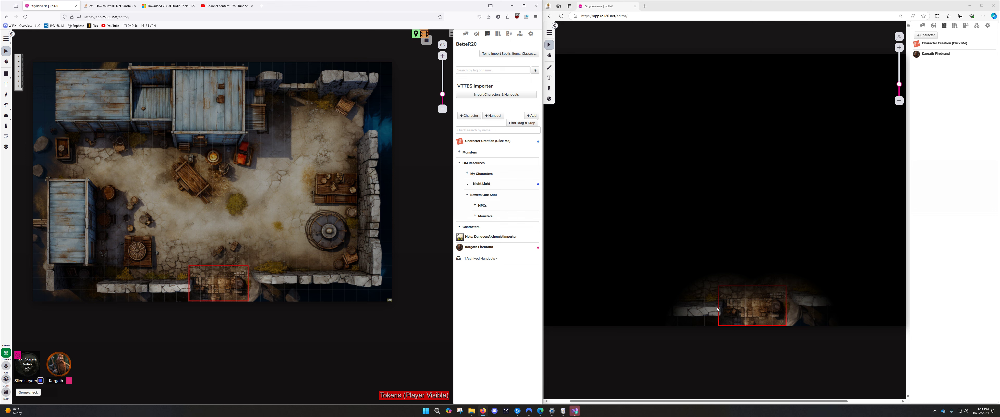